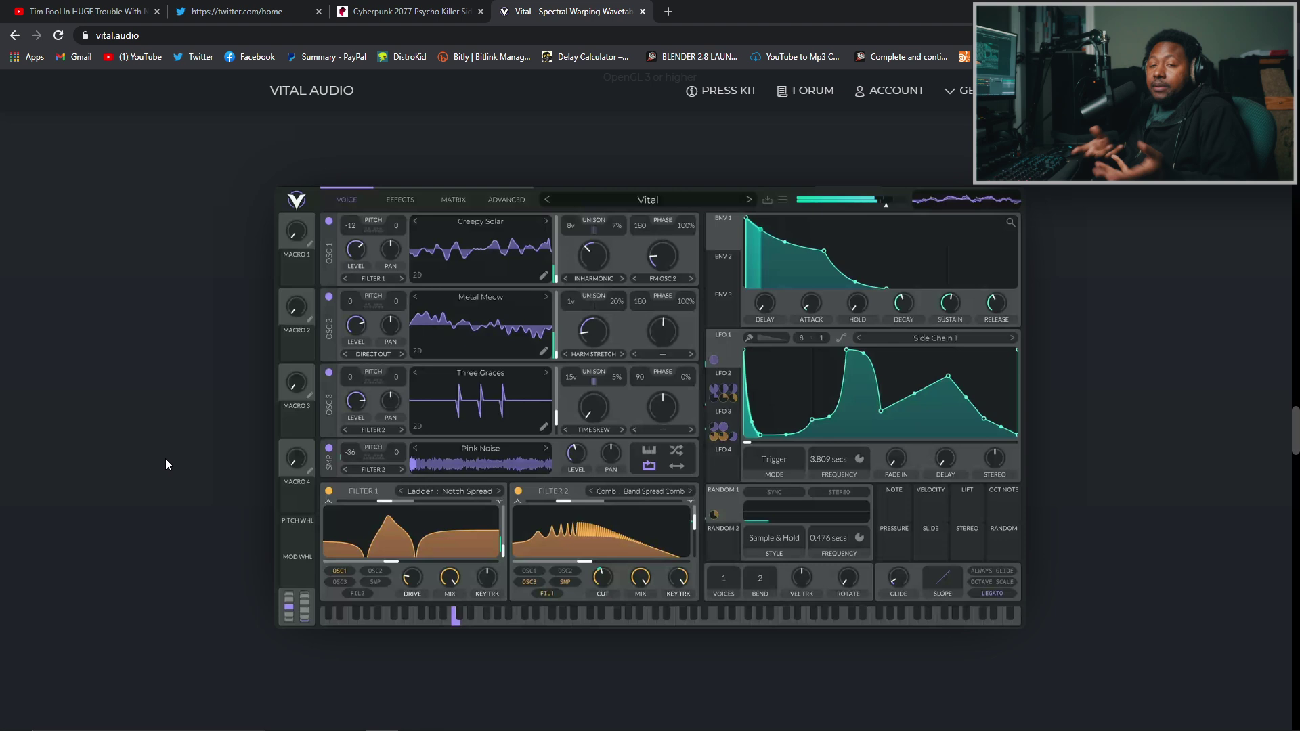
Scroll up to the Get Vital pricing cards (Subscribe, Basic, Plus, Pro) and system requirements.
scroll(494, 372, up, 10)
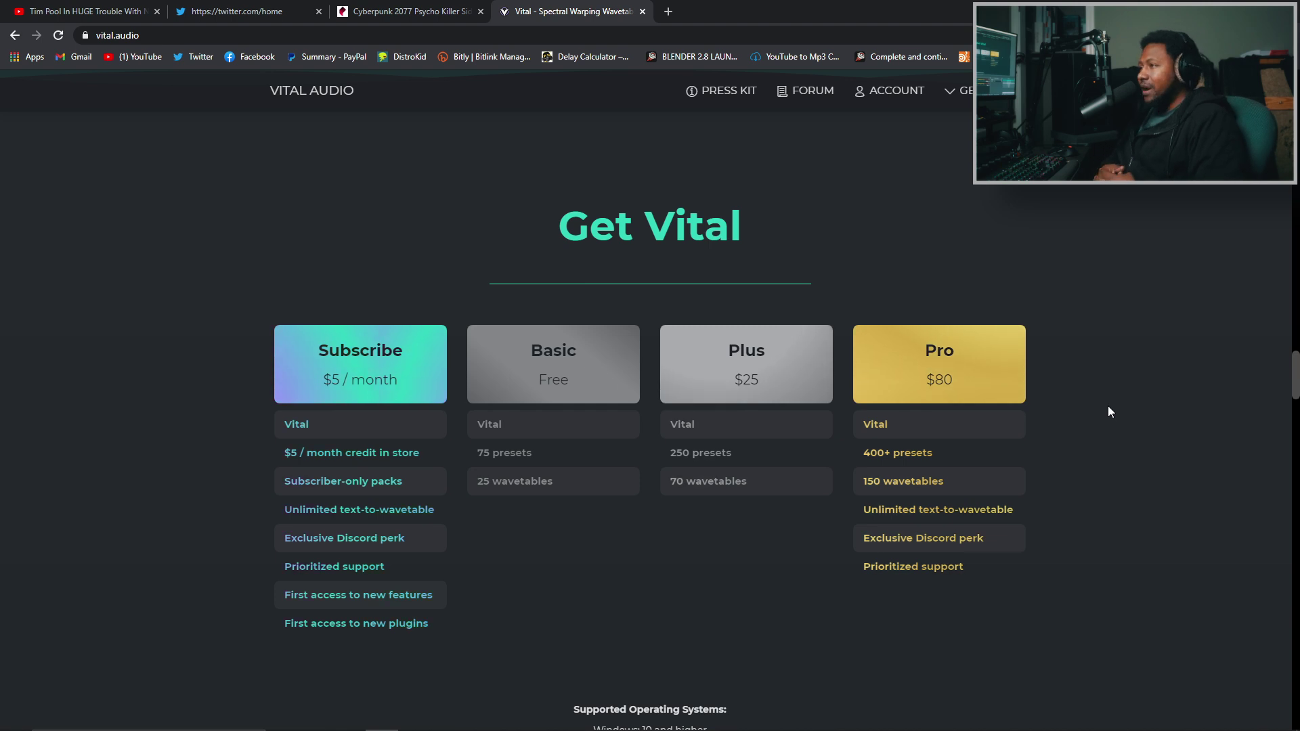
Scroll the vital.audio page down past the system requirements.
scroll(457, 151, down, 4)
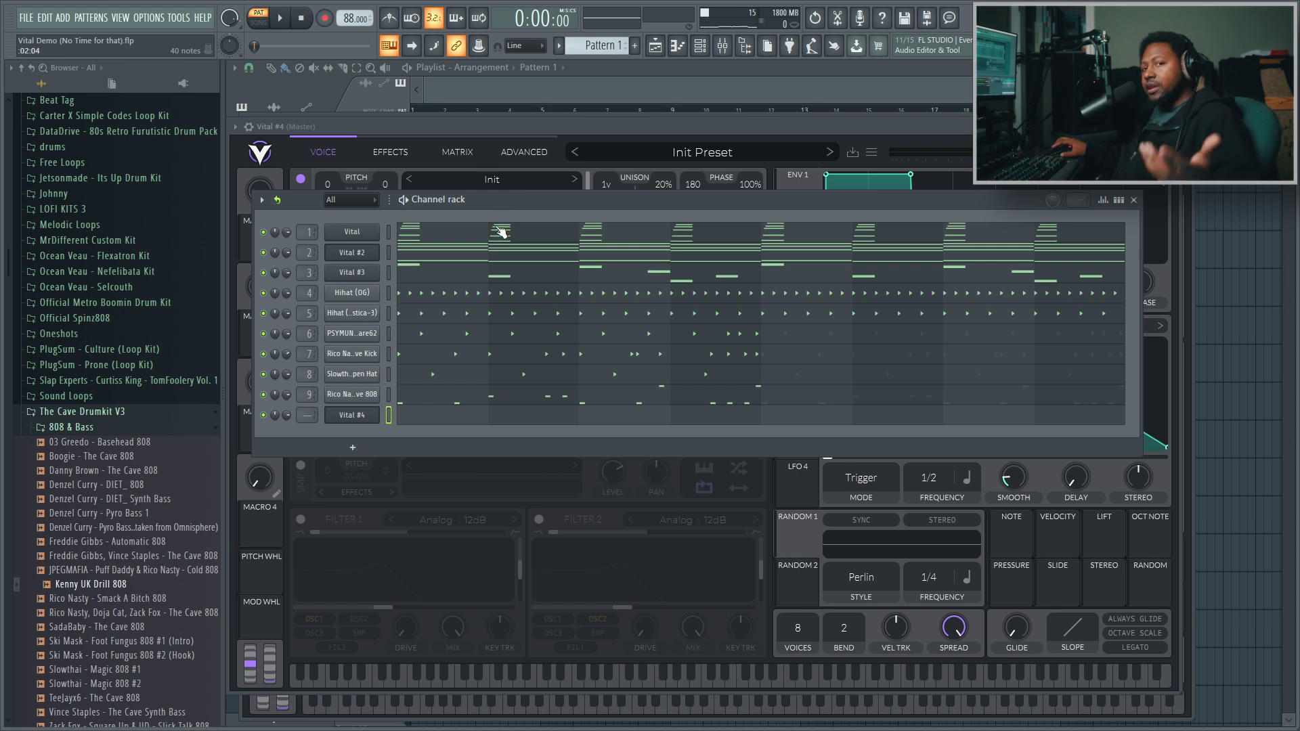
Play the demo beat, then solo Vital channel 1 and play it back alone.
click(291, 25)
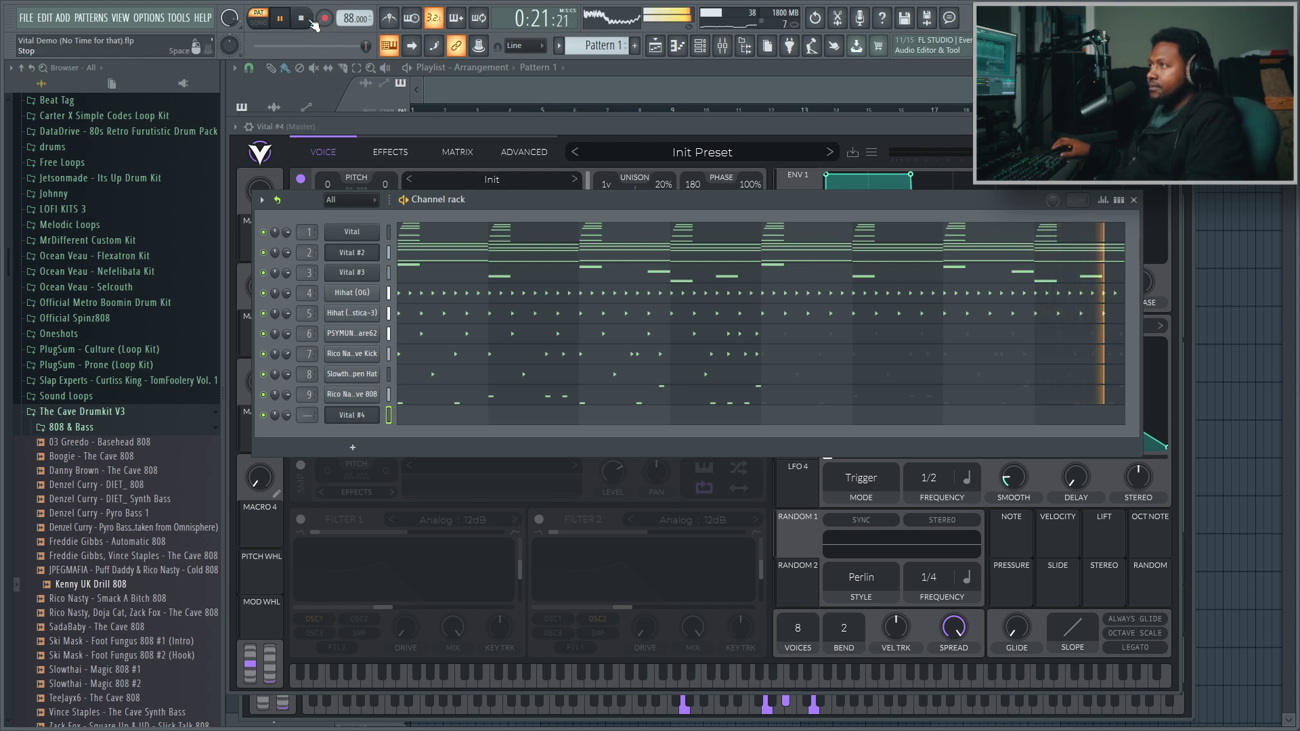
click(306, 20)
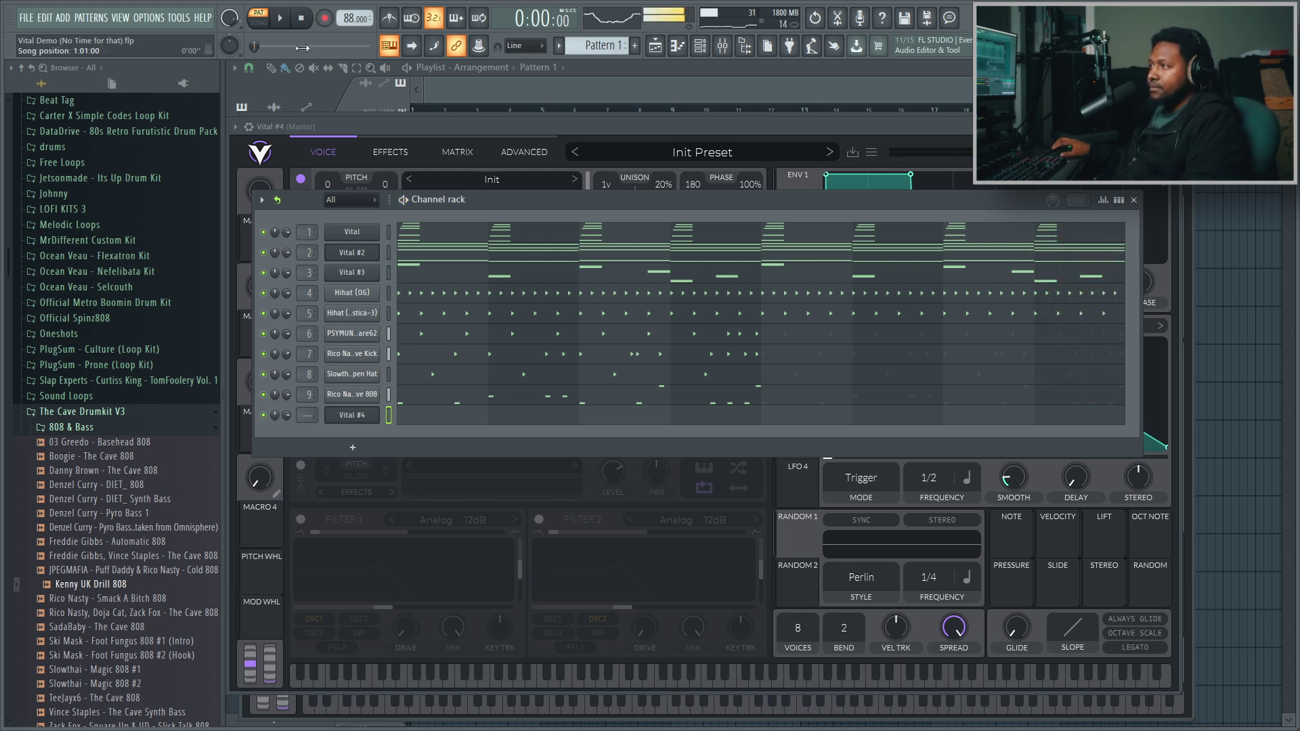
right_click(266, 239)
click(268, 249)
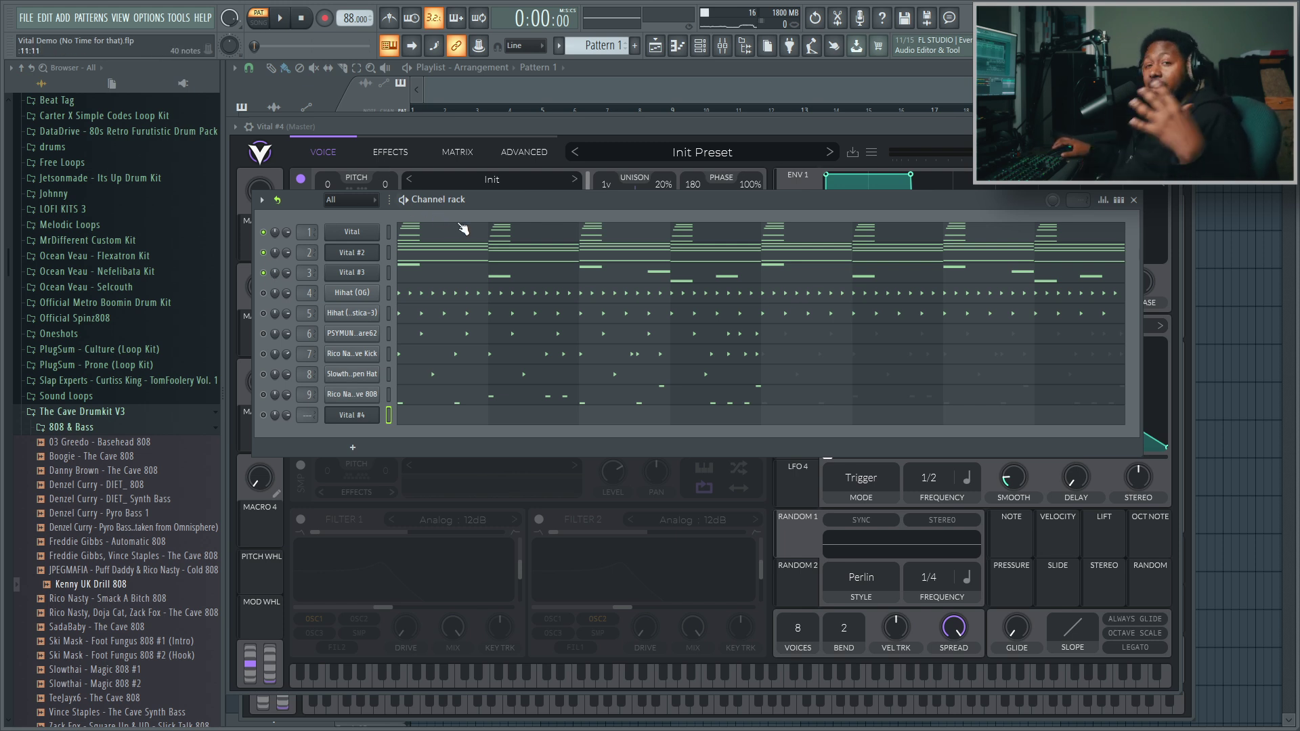
click(292, 22)
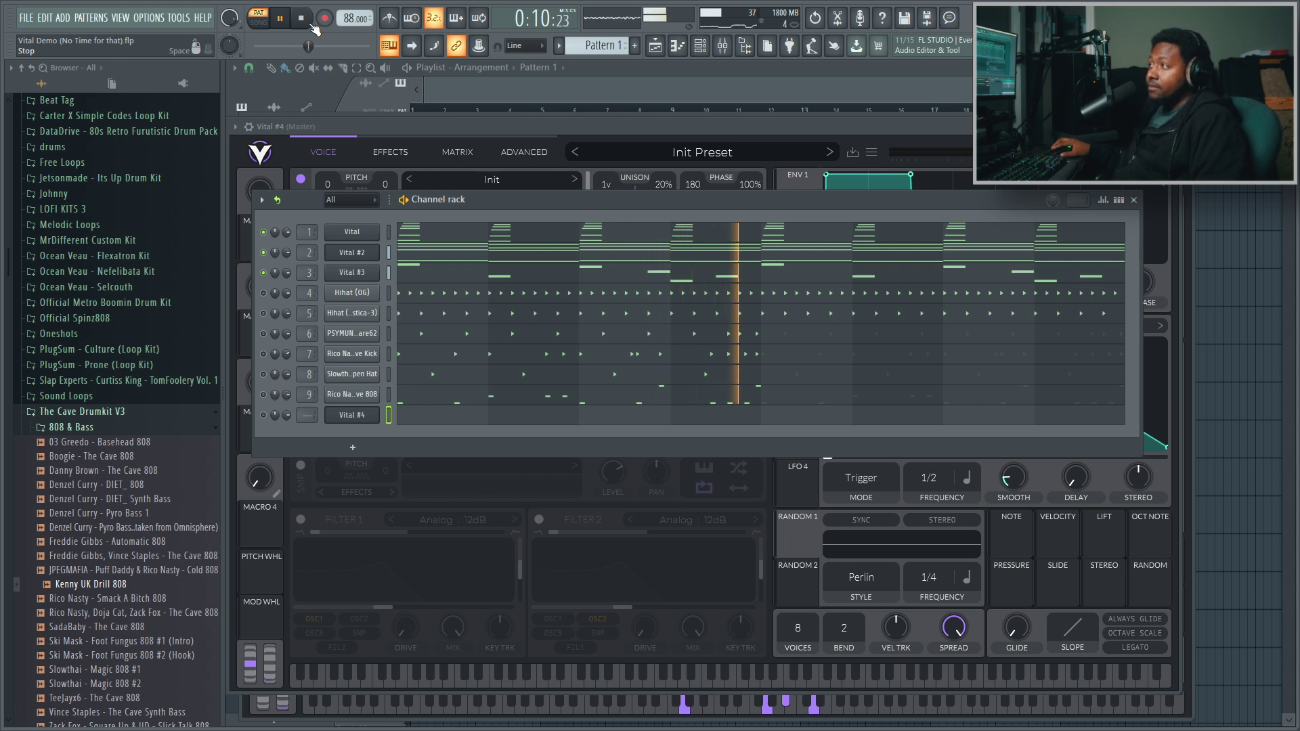
click(312, 25)
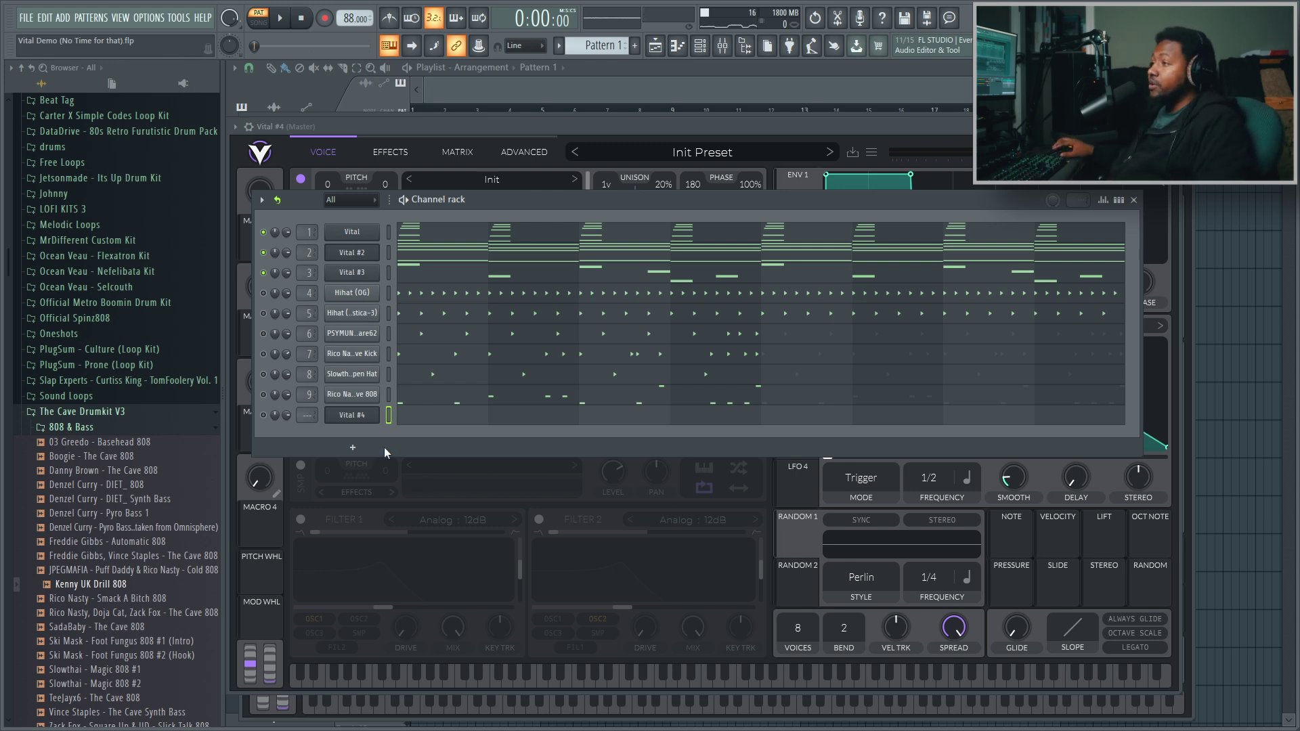
Bring the Vital #4 synth window forward and close the Channel rack with F6.
click(367, 415)
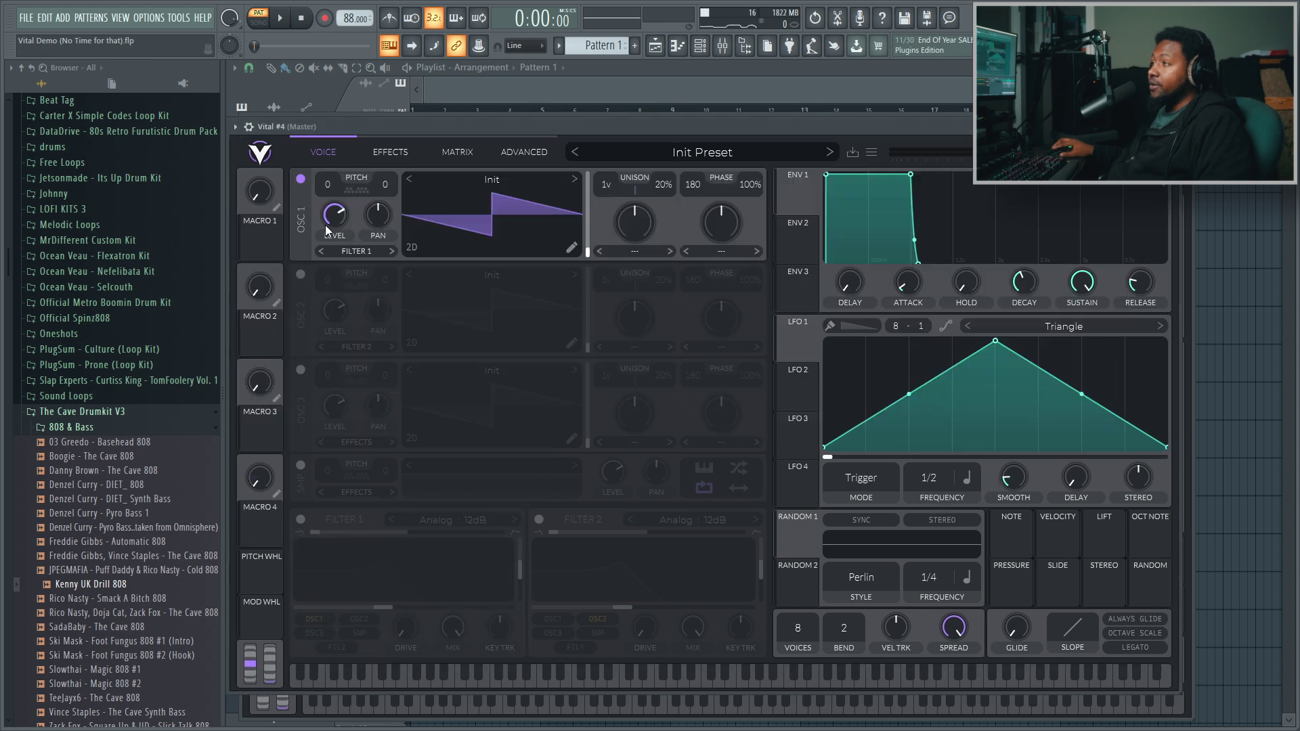
click(701, 47)
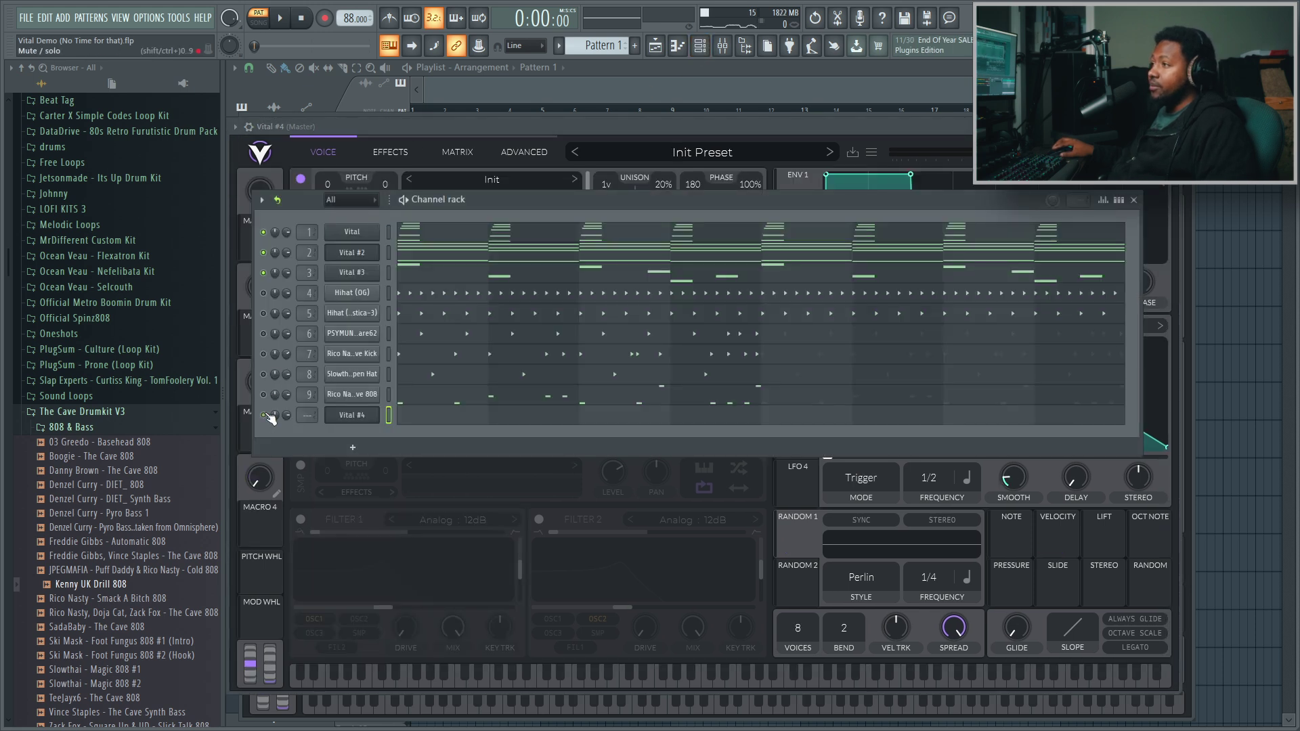
key(F6)
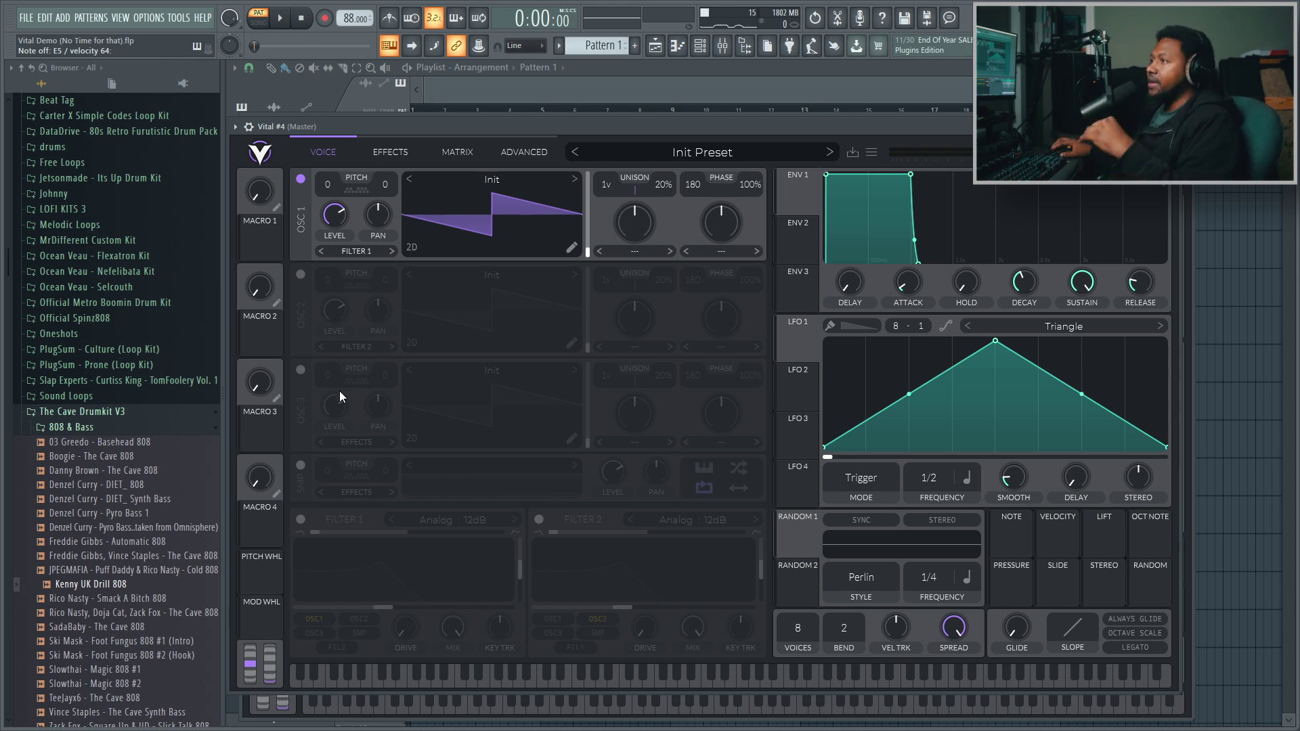
Switch oscillators 2 and 3 on and back off, leaving only oscillator 1 active.
click(301, 276)
click(301, 371)
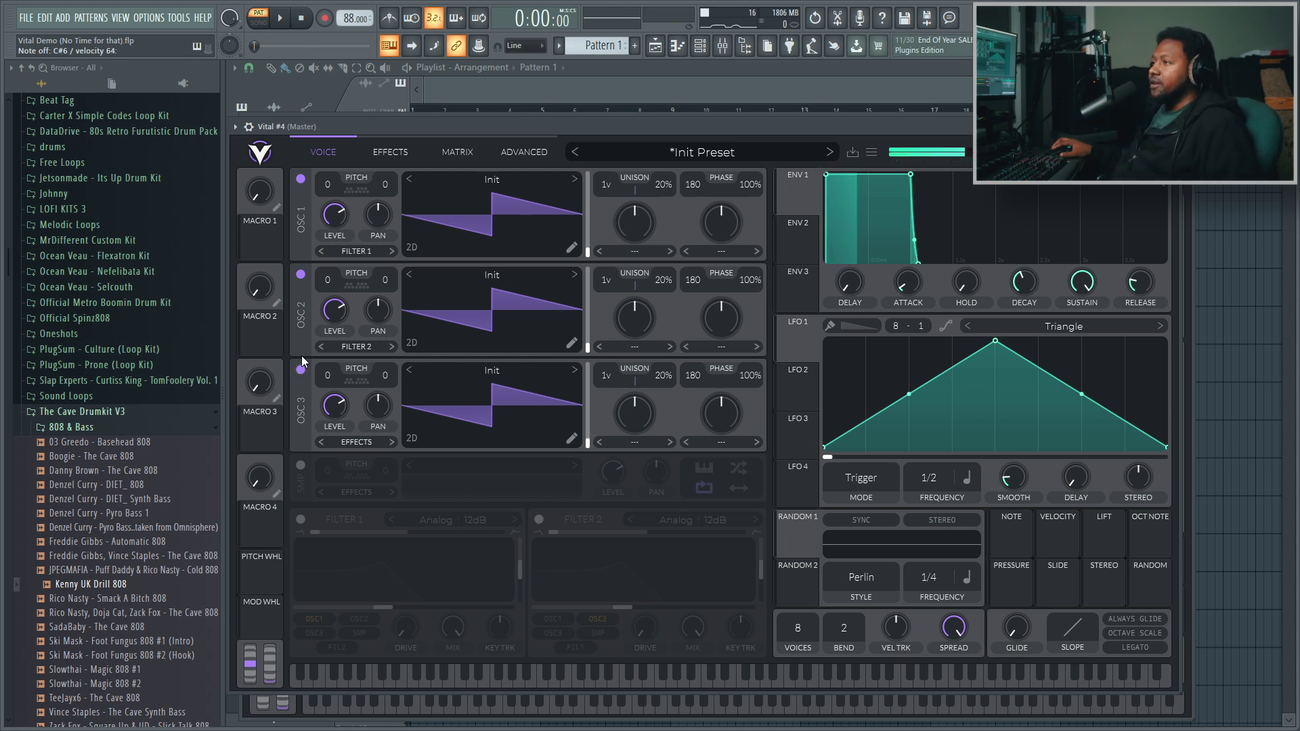
click(302, 368)
click(301, 275)
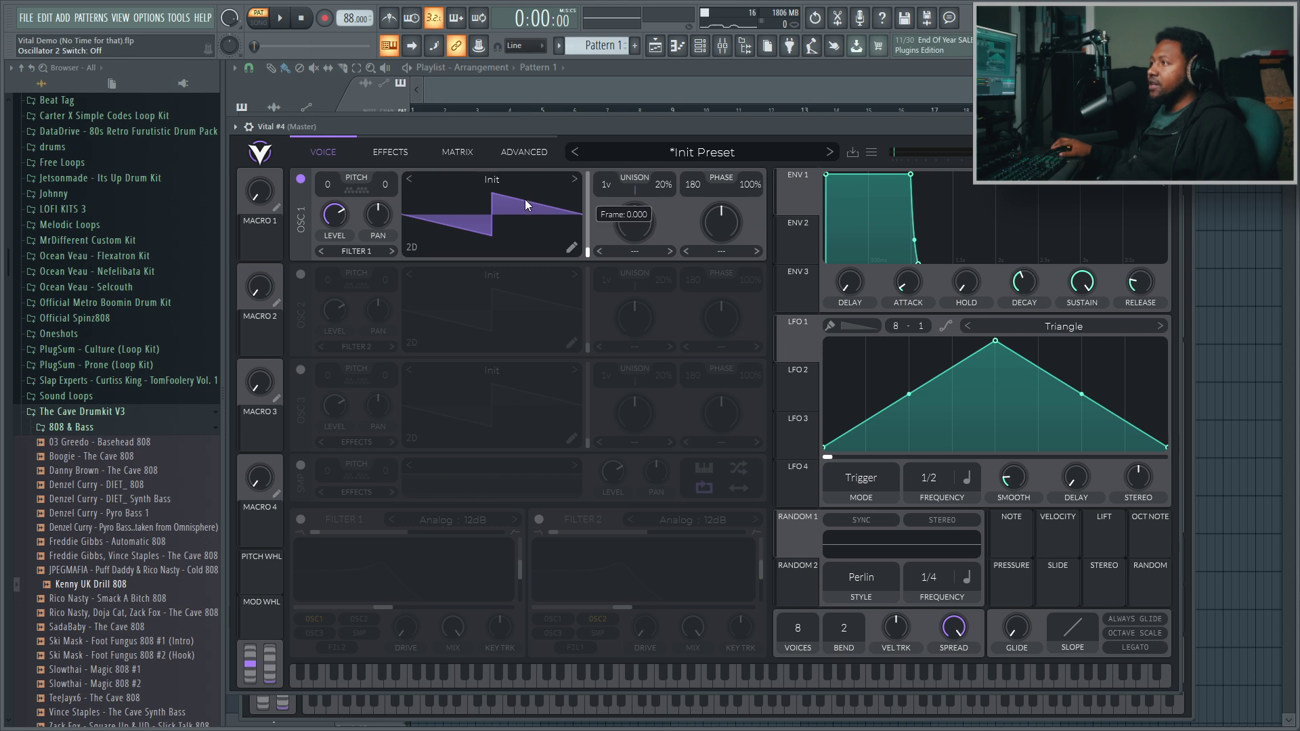
Set oscillator 1's spectral morph to Vocode with the amount at 100%.
click(571, 248)
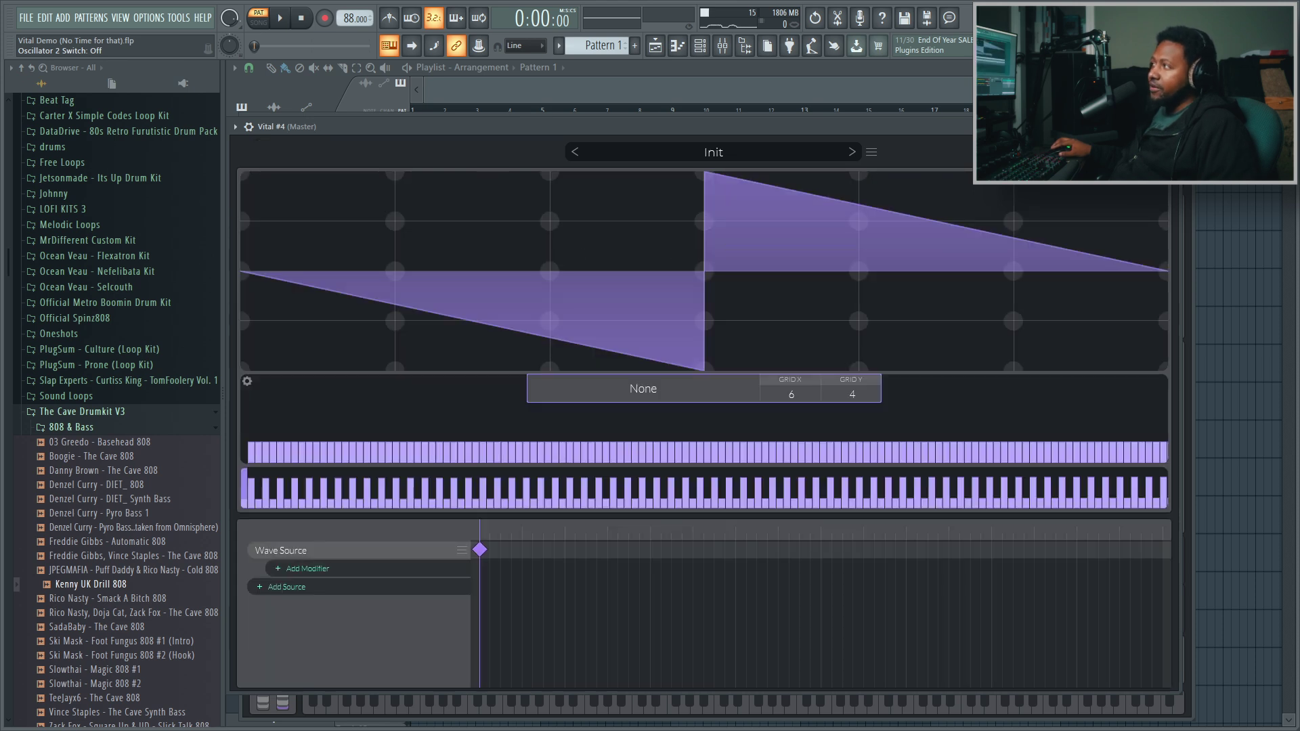
key(Escape)
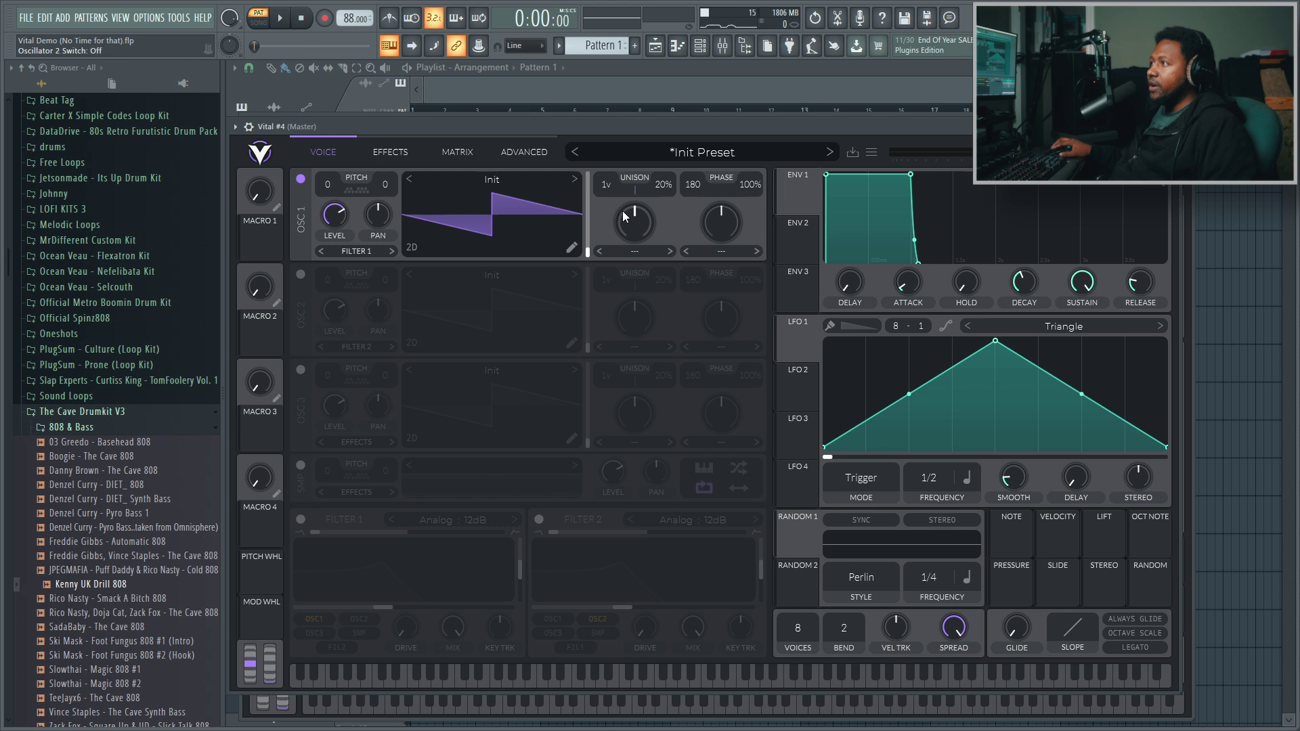
drag(633, 234, 642, 196)
click(644, 252)
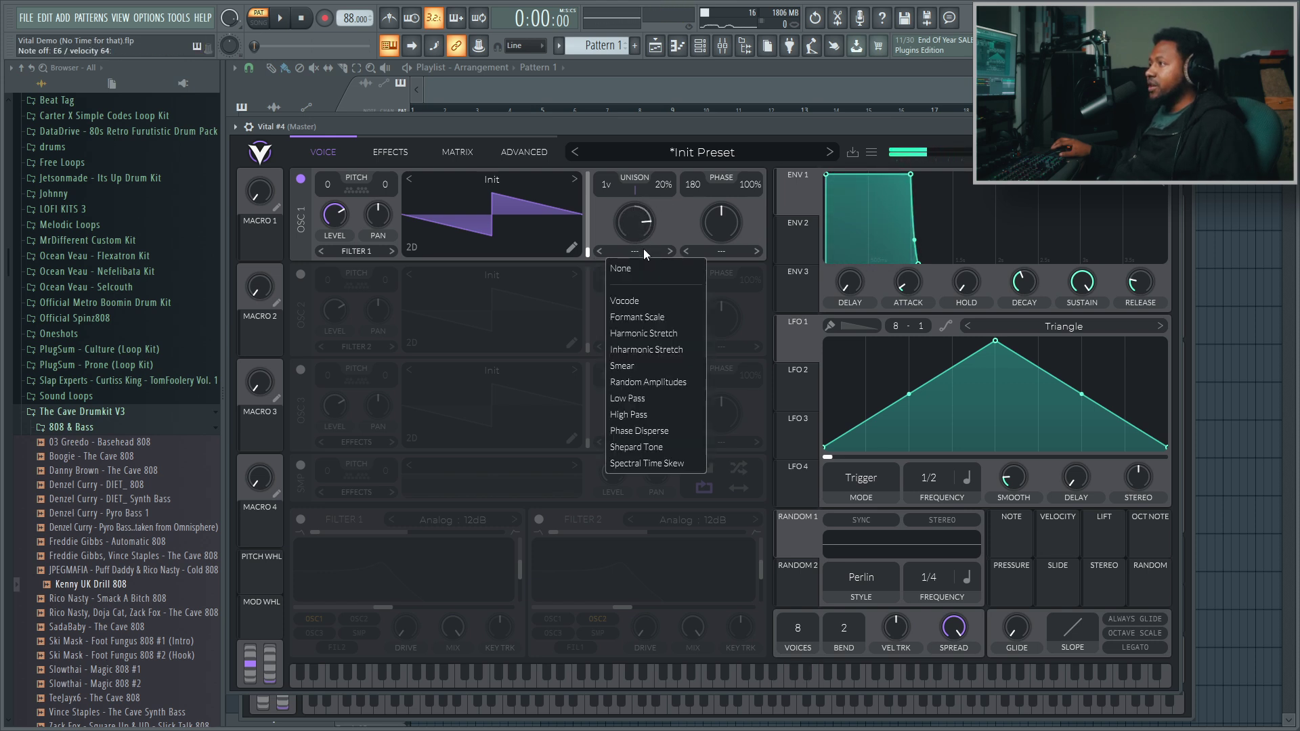
click(625, 302)
mouse_move(633, 224)
mouse_down()
mouse_move(656, 352)
mouse_move(637, 231)
mouse_up()
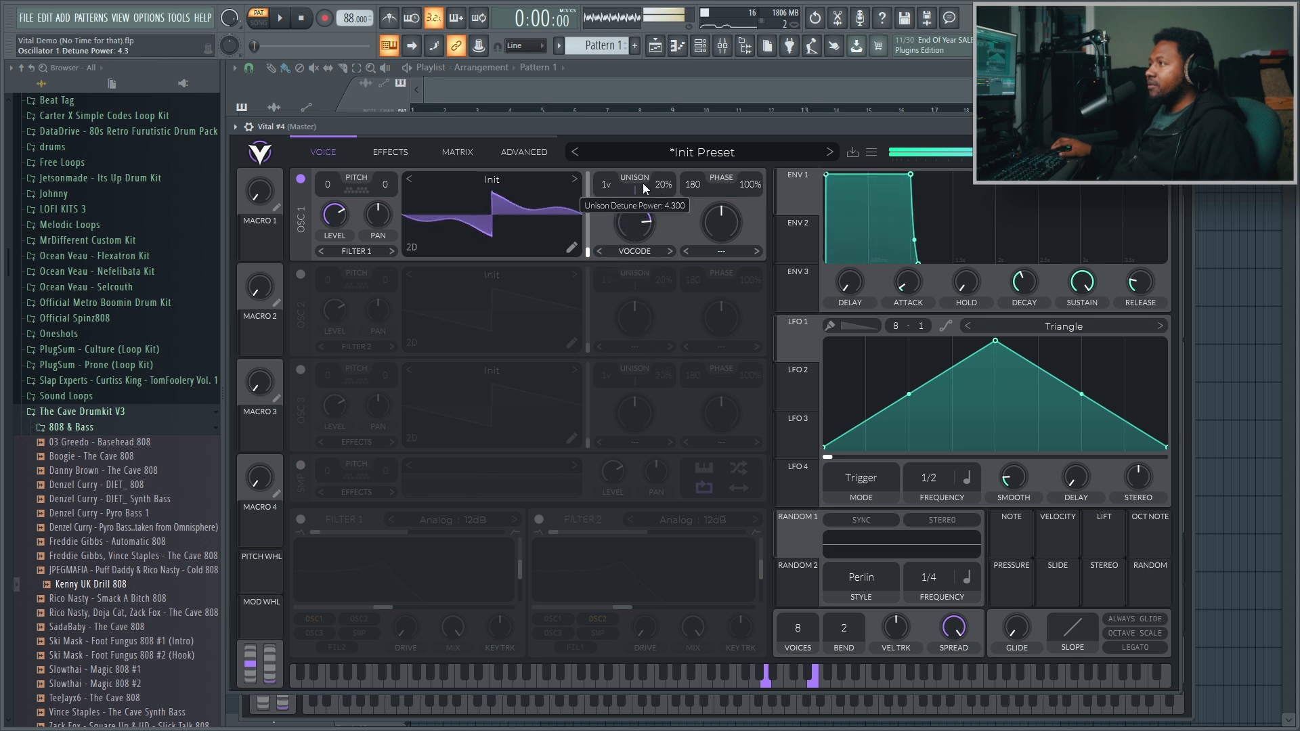
drag(655, 224, 710, 206)
Look through oscillator 1's phase distortion and spectral morph choices and the wavetable browser.
click(719, 253)
click(636, 247)
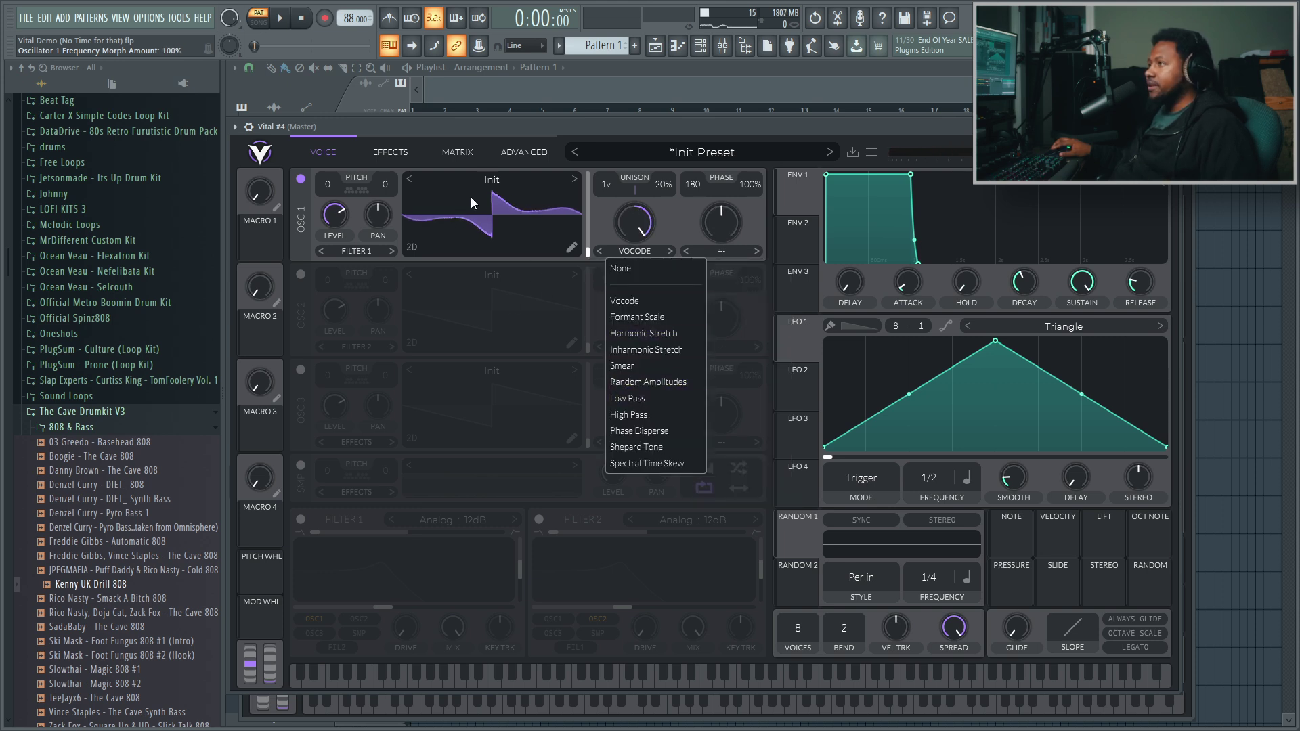
click(463, 176)
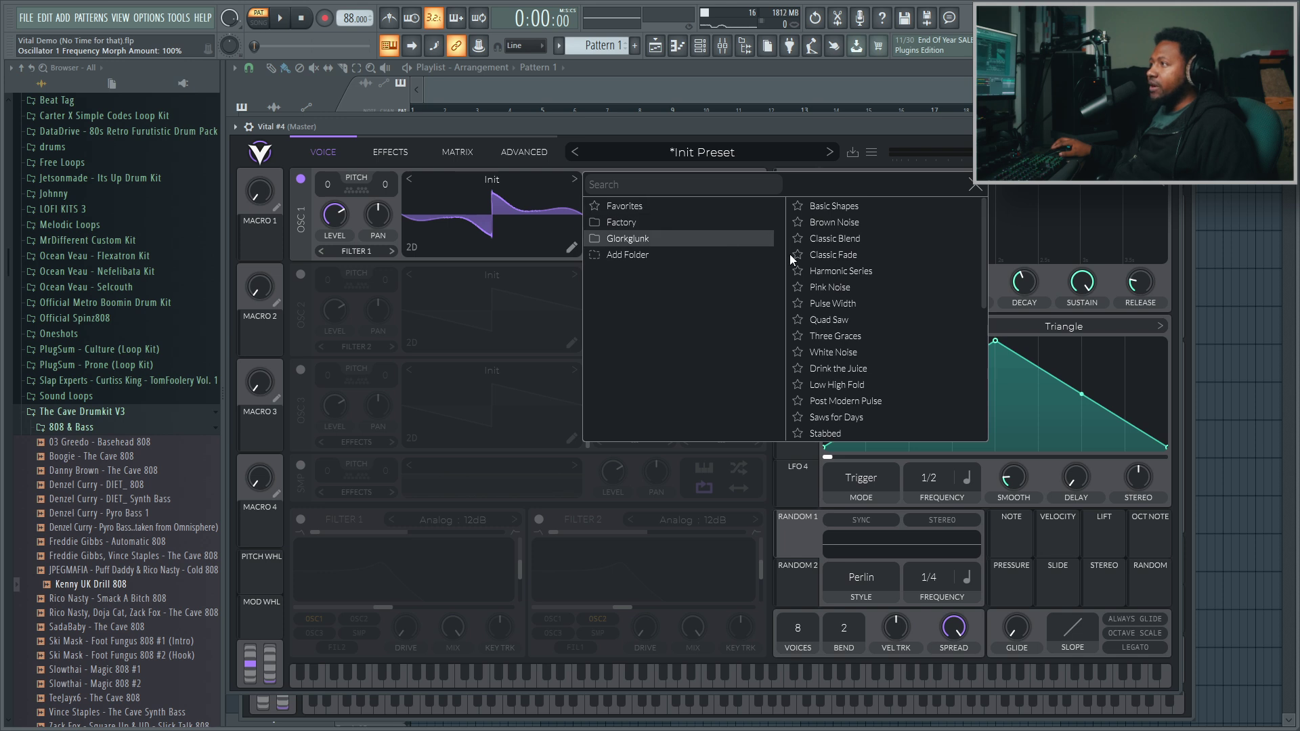
click(505, 172)
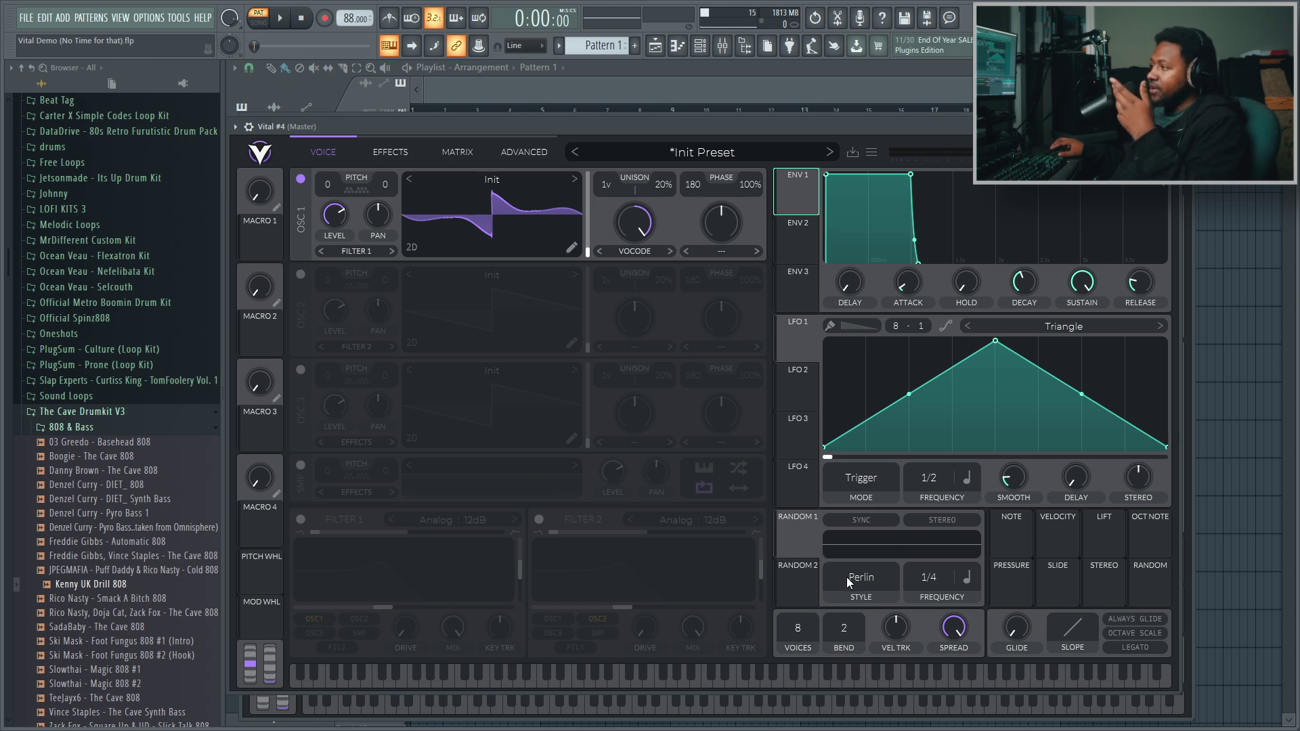
Open Random 2's Perlin style dropdown to list the available styles.
click(854, 596)
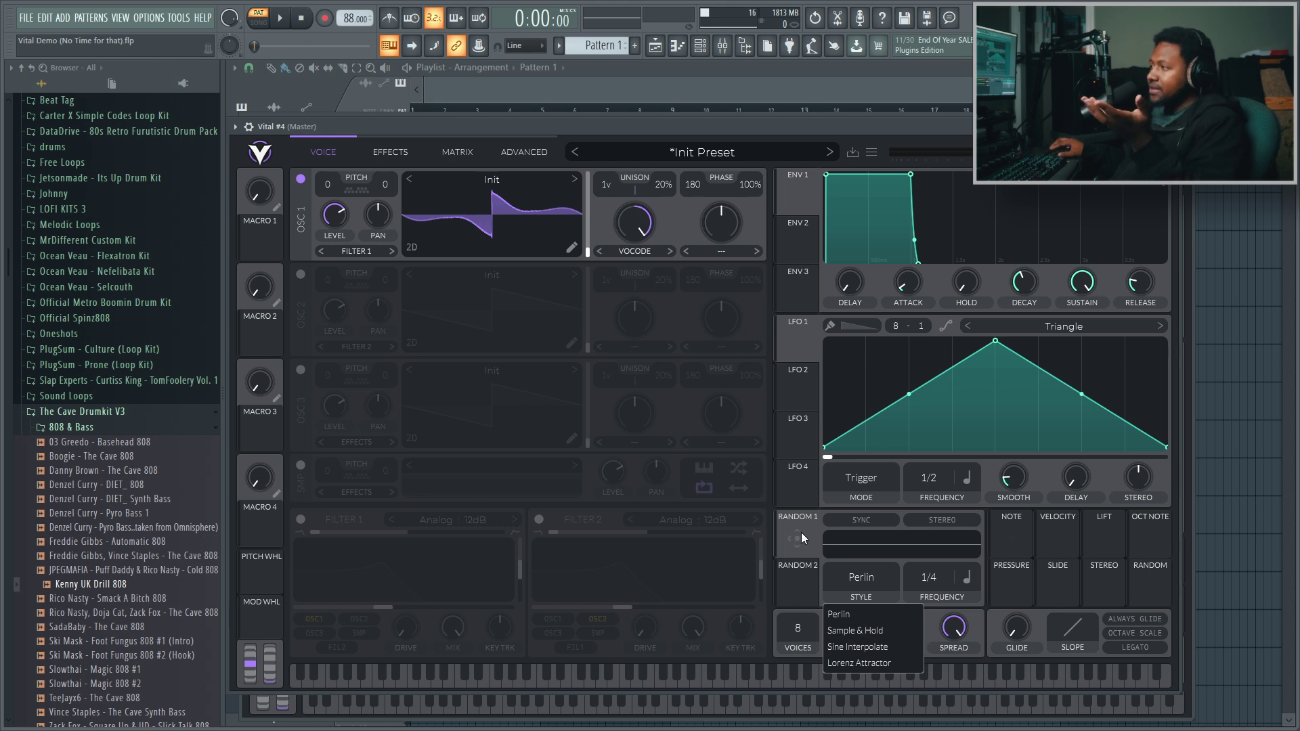
Switch on Filter 1 and change its type to Ladder.
click(603, 575)
click(301, 519)
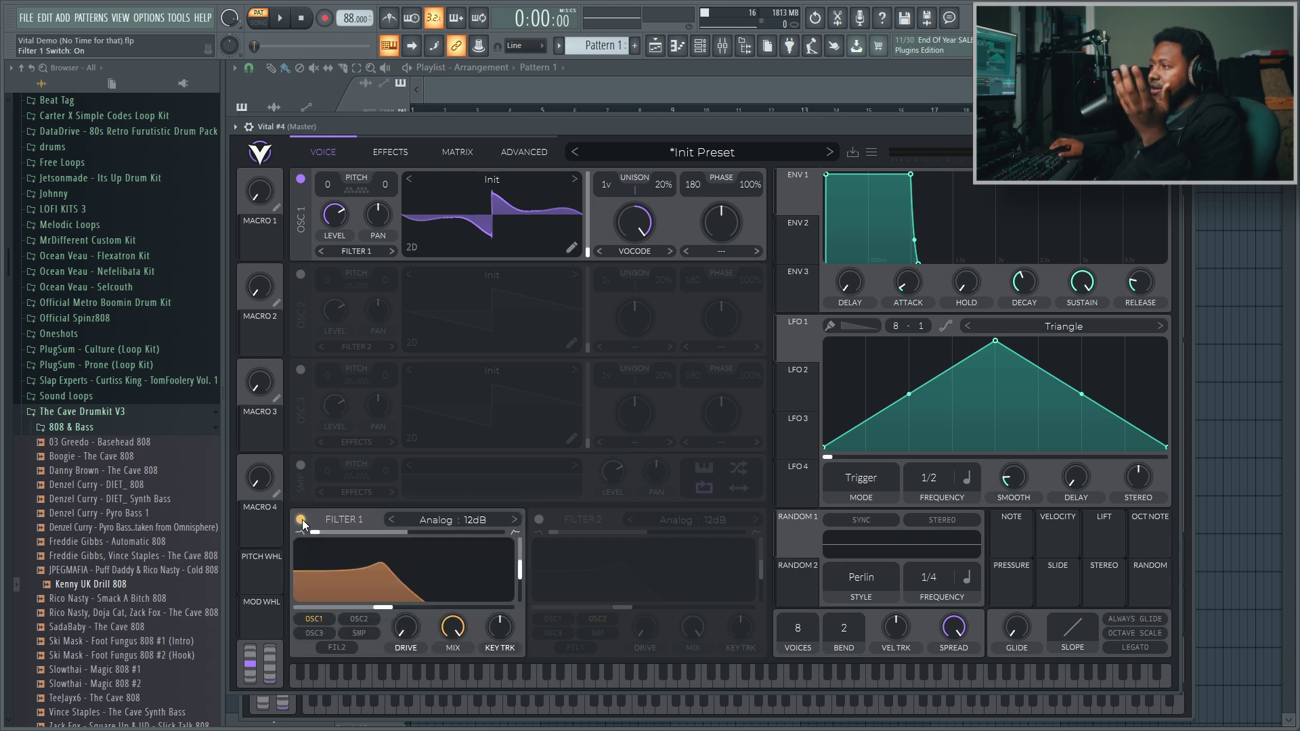
click(469, 524)
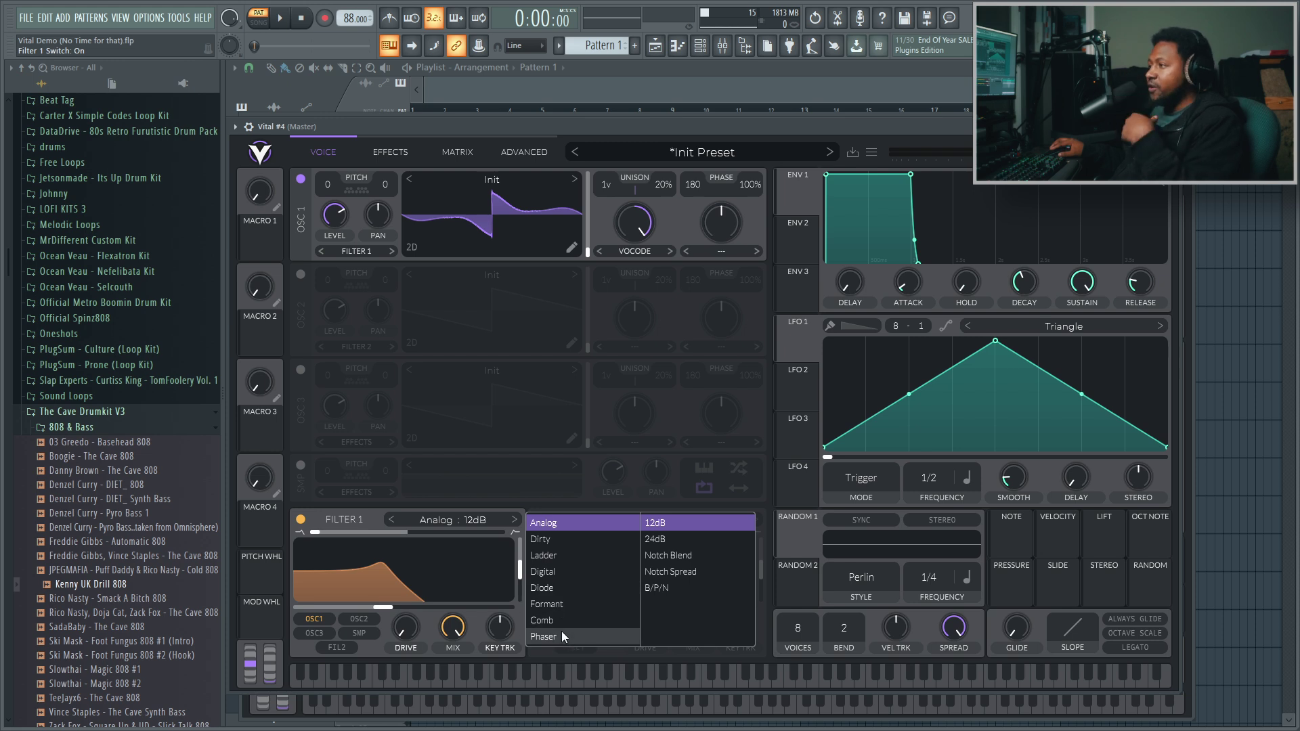
click(570, 558)
click(472, 639)
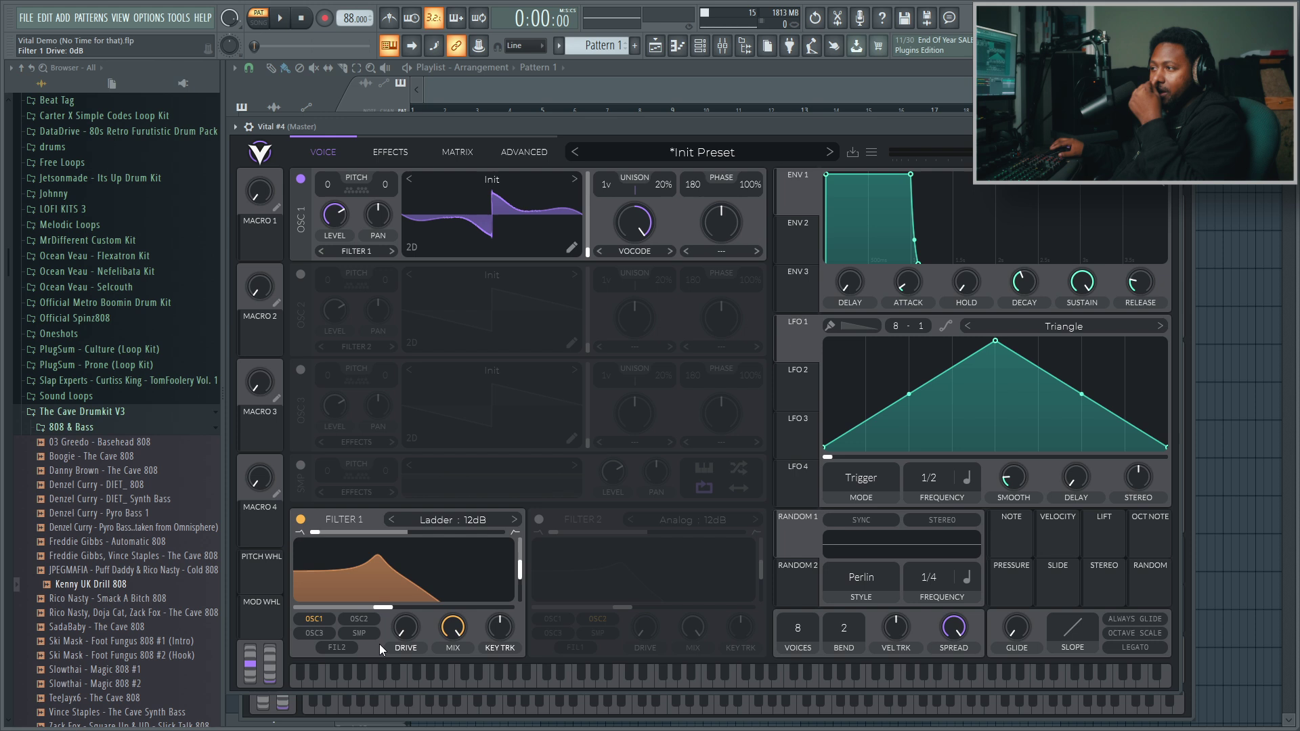
Route oscillator 2 into Filter 1, take oscillator 1 out, and power on the sample oscillator.
click(349, 618)
click(325, 623)
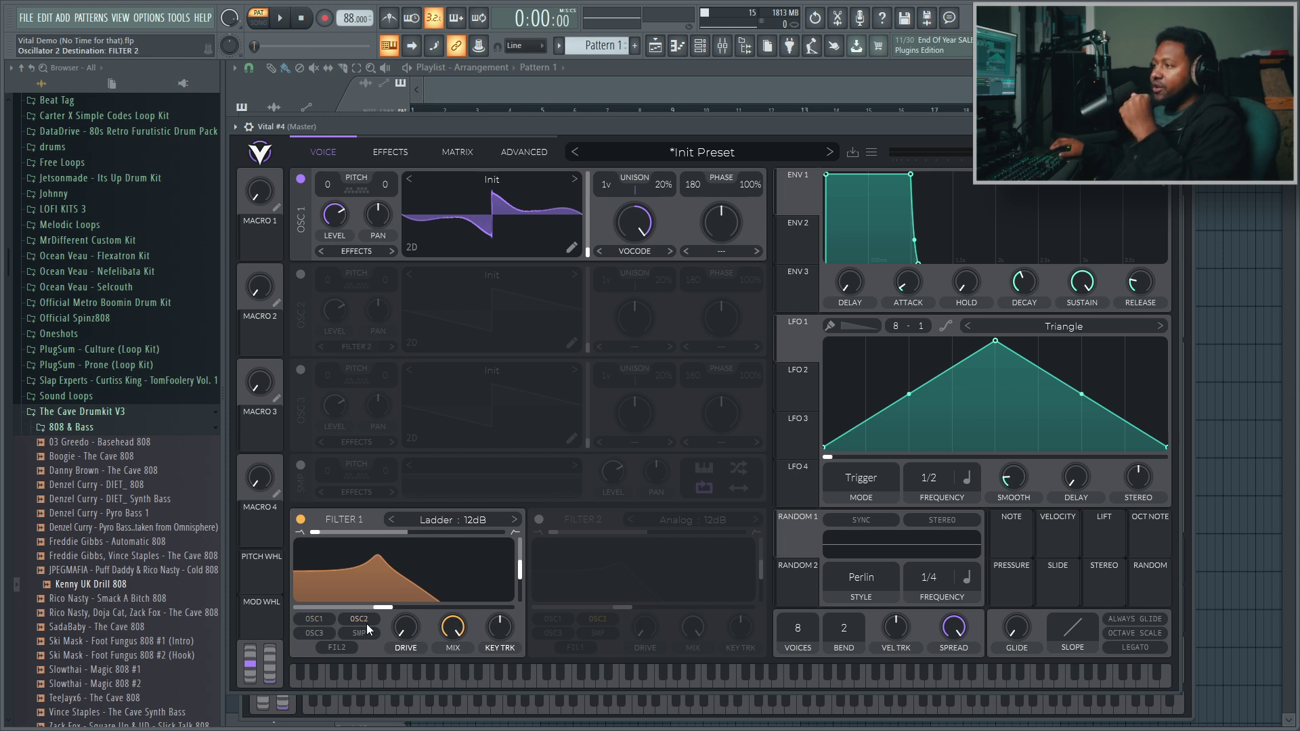
click(301, 468)
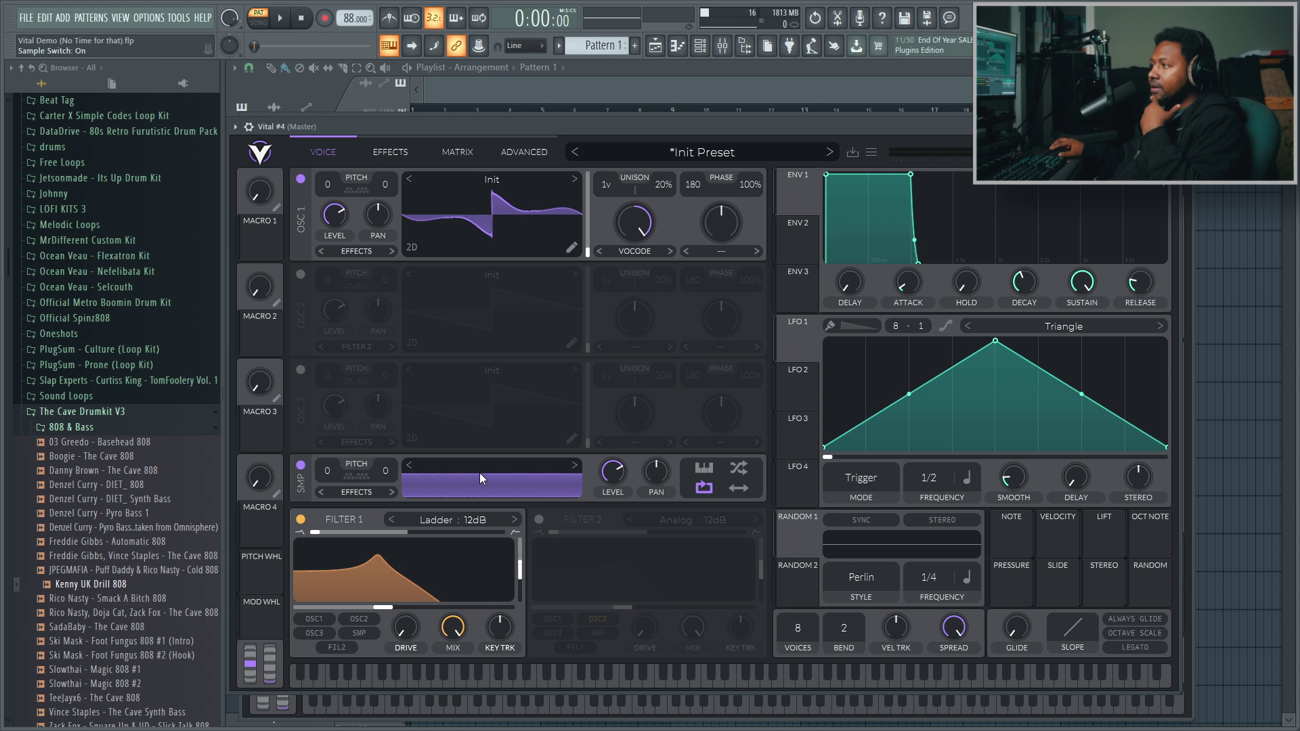
click(367, 494)
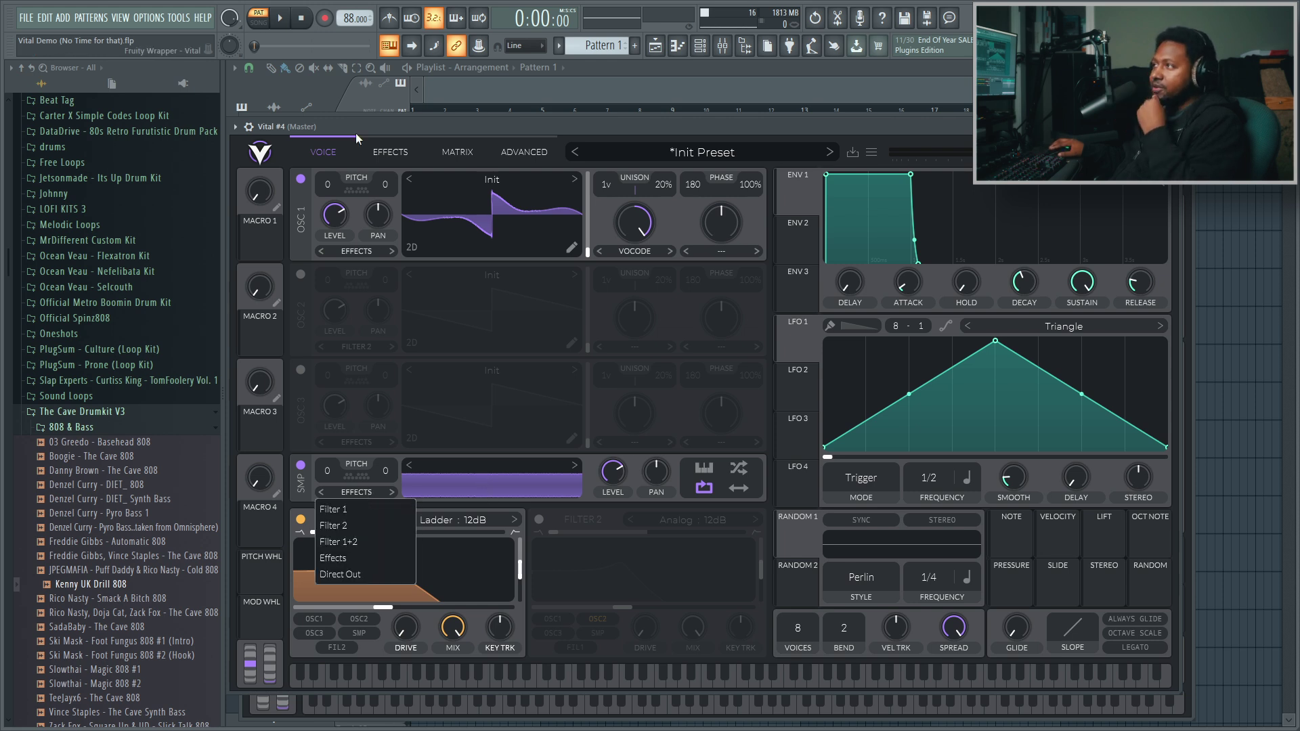
Show the effects chain and switch on Chorus, Compressor, Delay and Distortion.
click(386, 151)
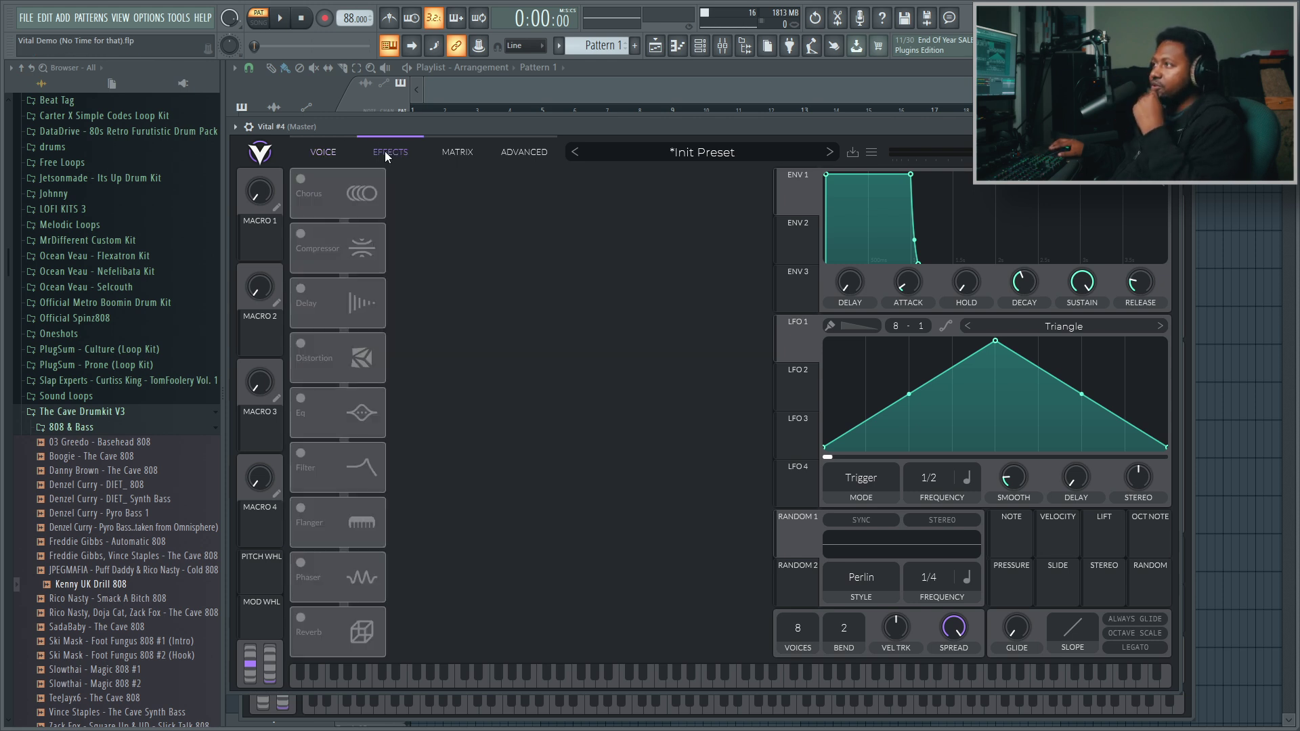
click(302, 179)
click(302, 233)
click(309, 293)
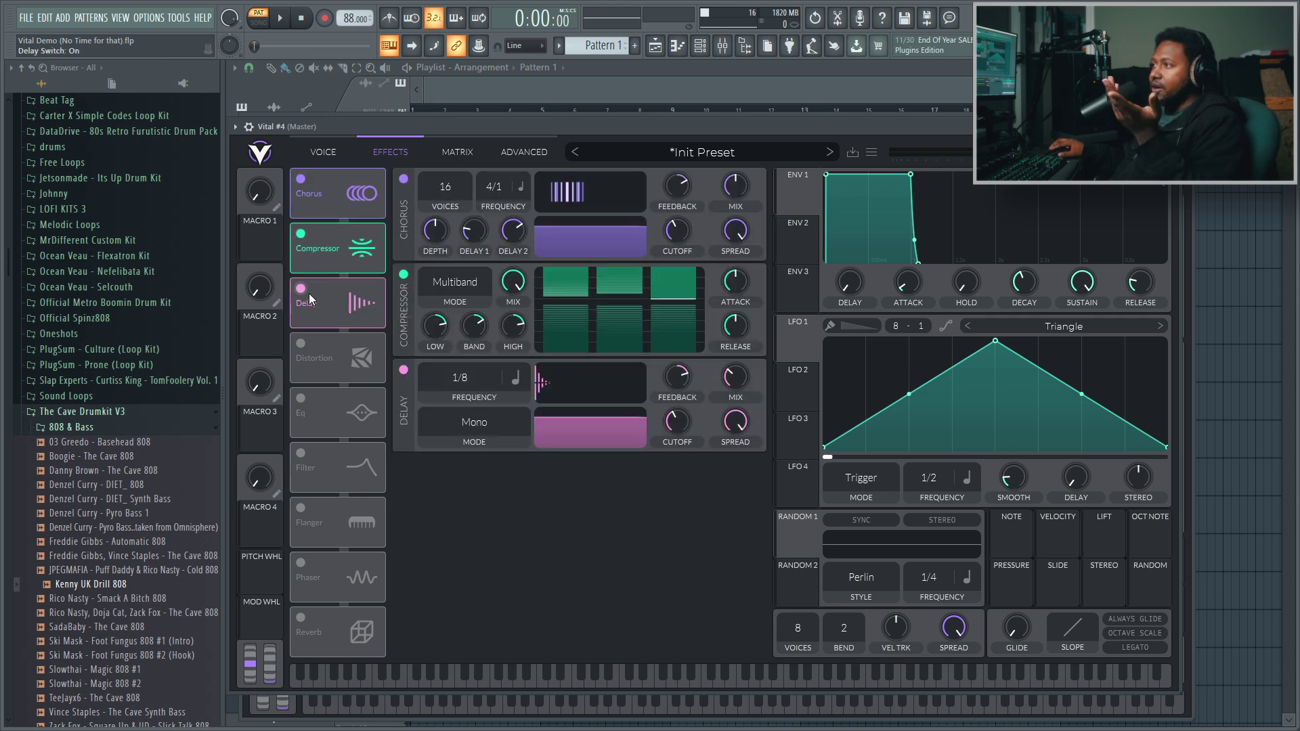
click(310, 366)
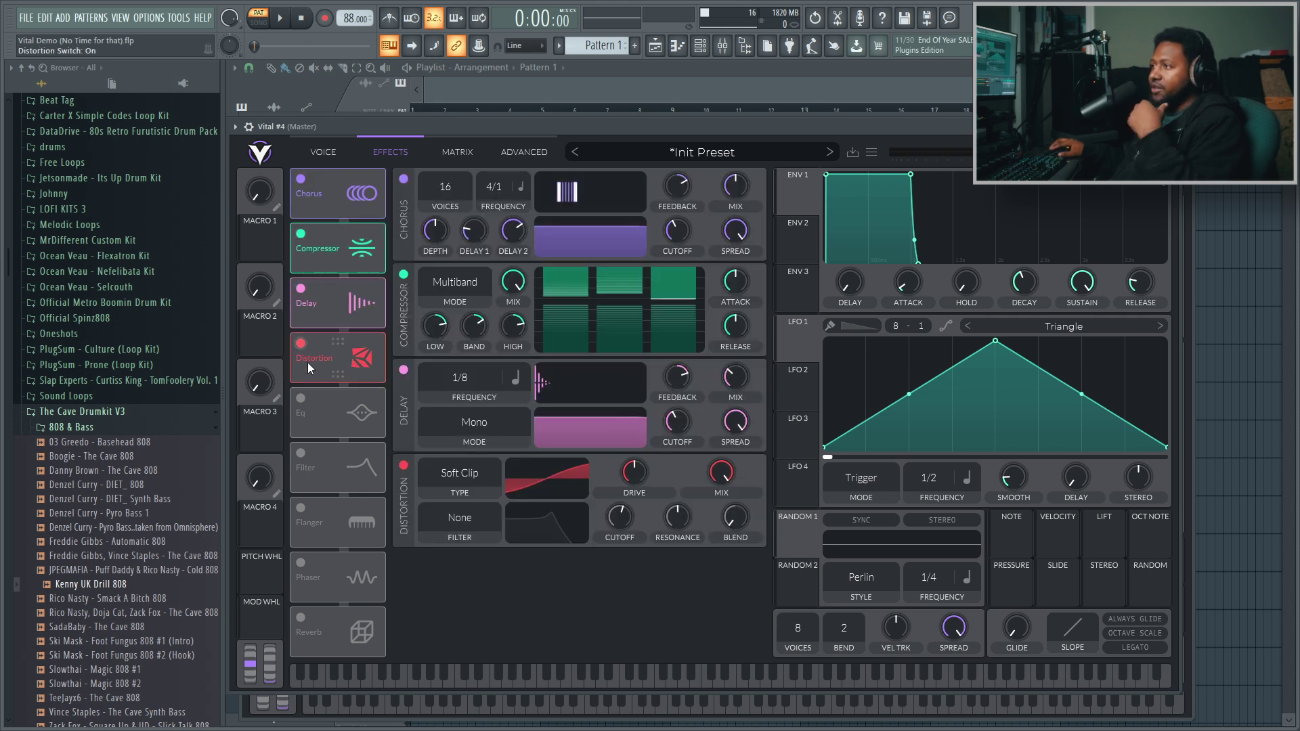
Switch on EQ, Filter, Phaser and Reverb, then move Filter up below Chorus.
click(308, 399)
click(304, 451)
click(302, 565)
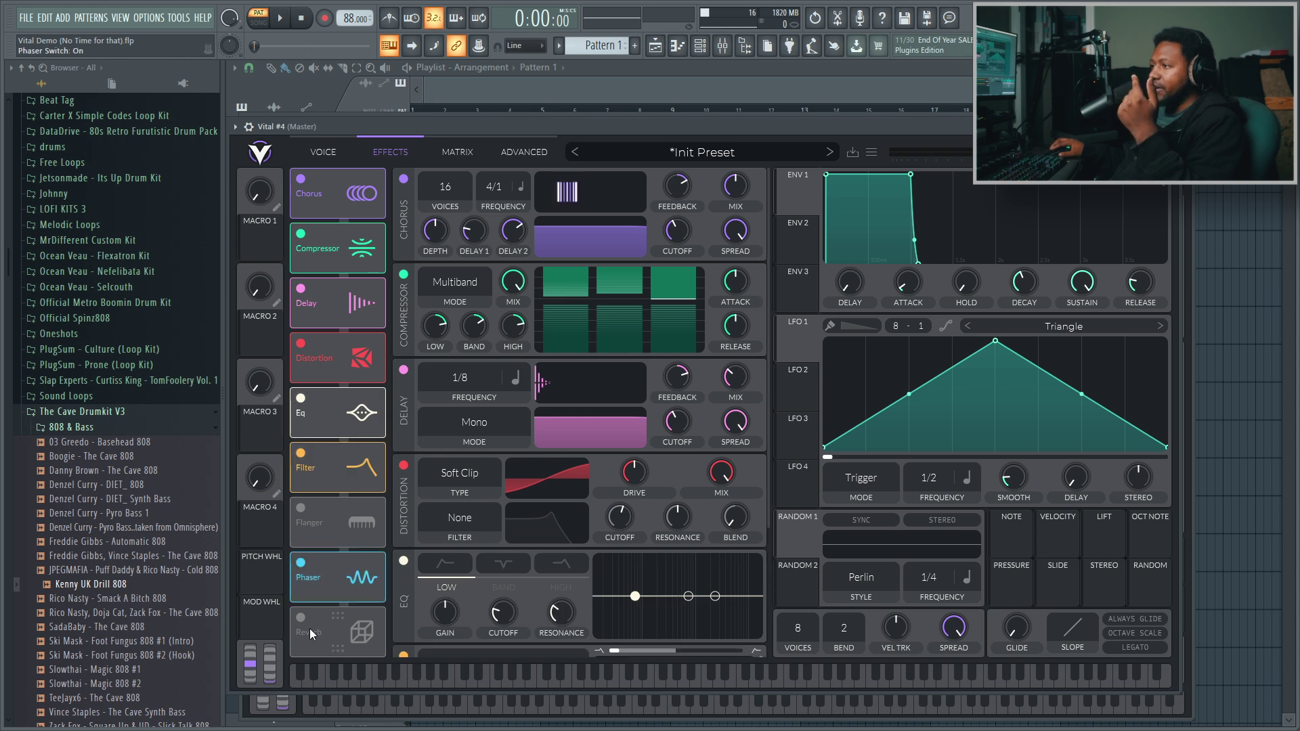
click(304, 621)
drag(355, 476, 363, 260)
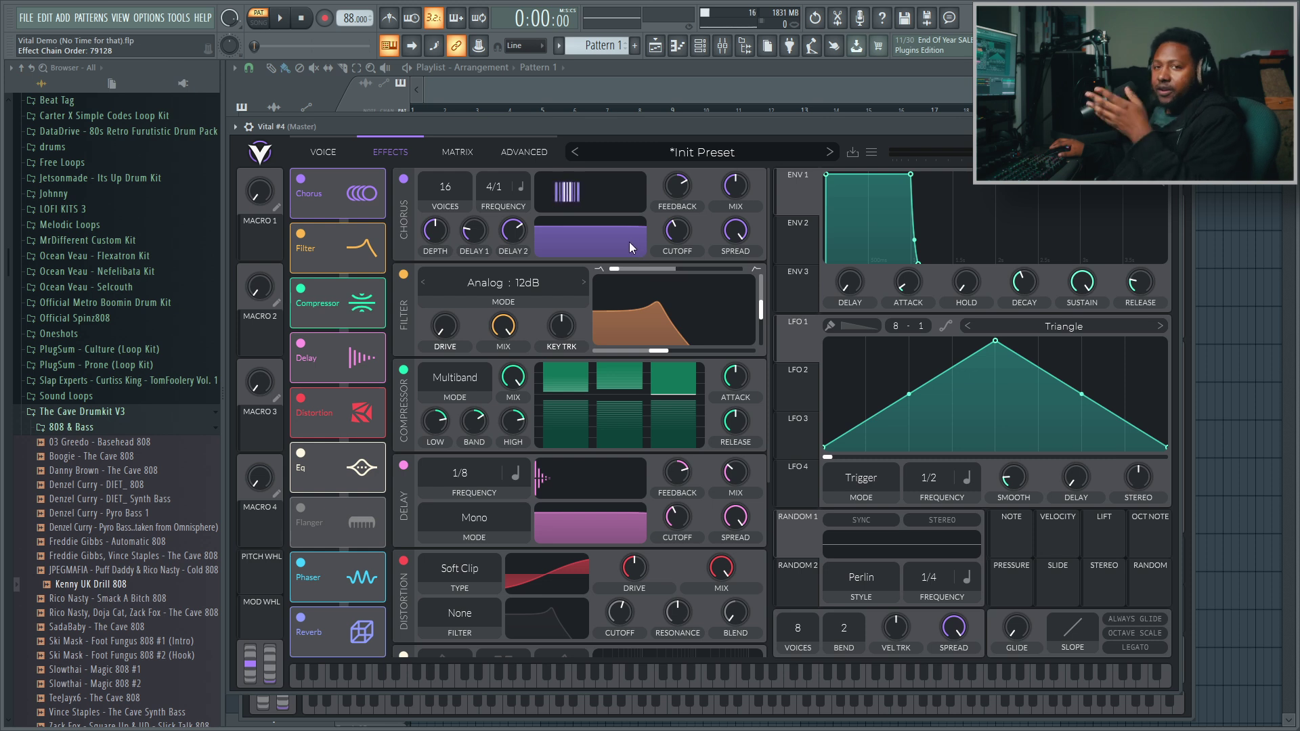
In the matrix, route Env 5 to Osc 2 Detune Power with the amount at -1.
click(458, 153)
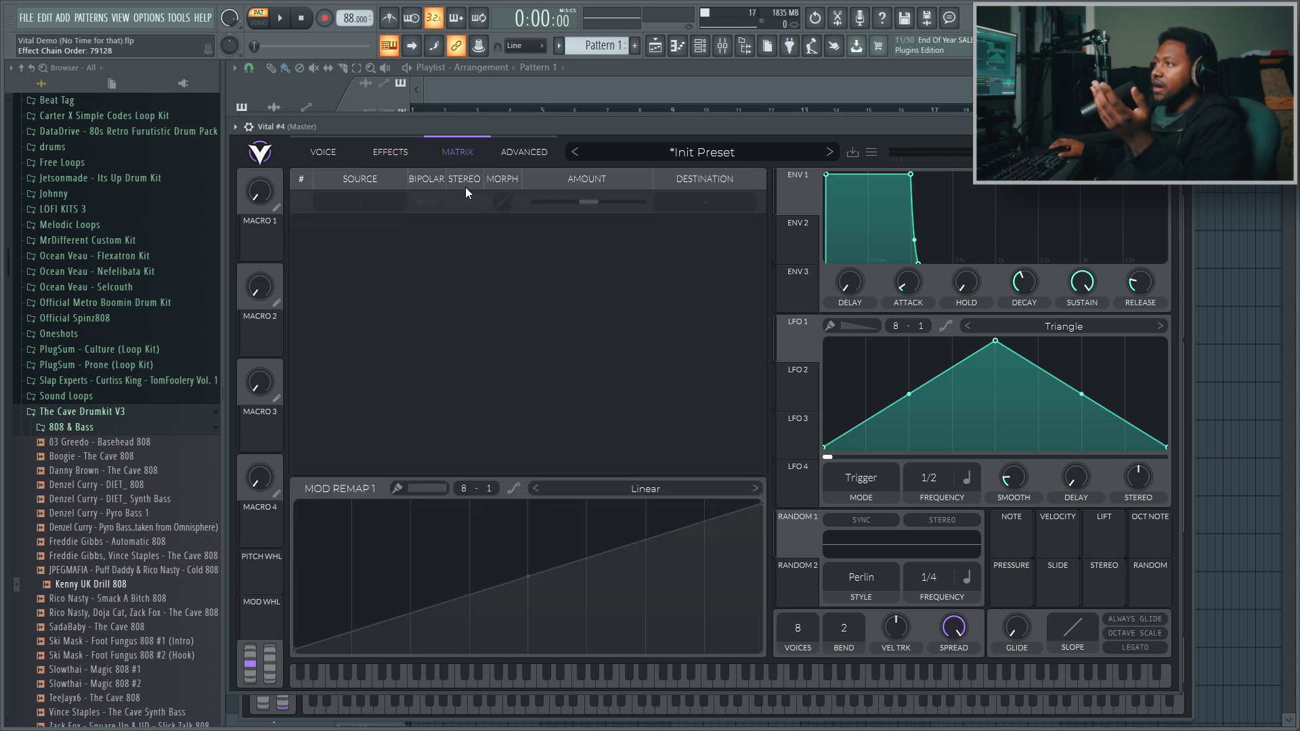
click(344, 201)
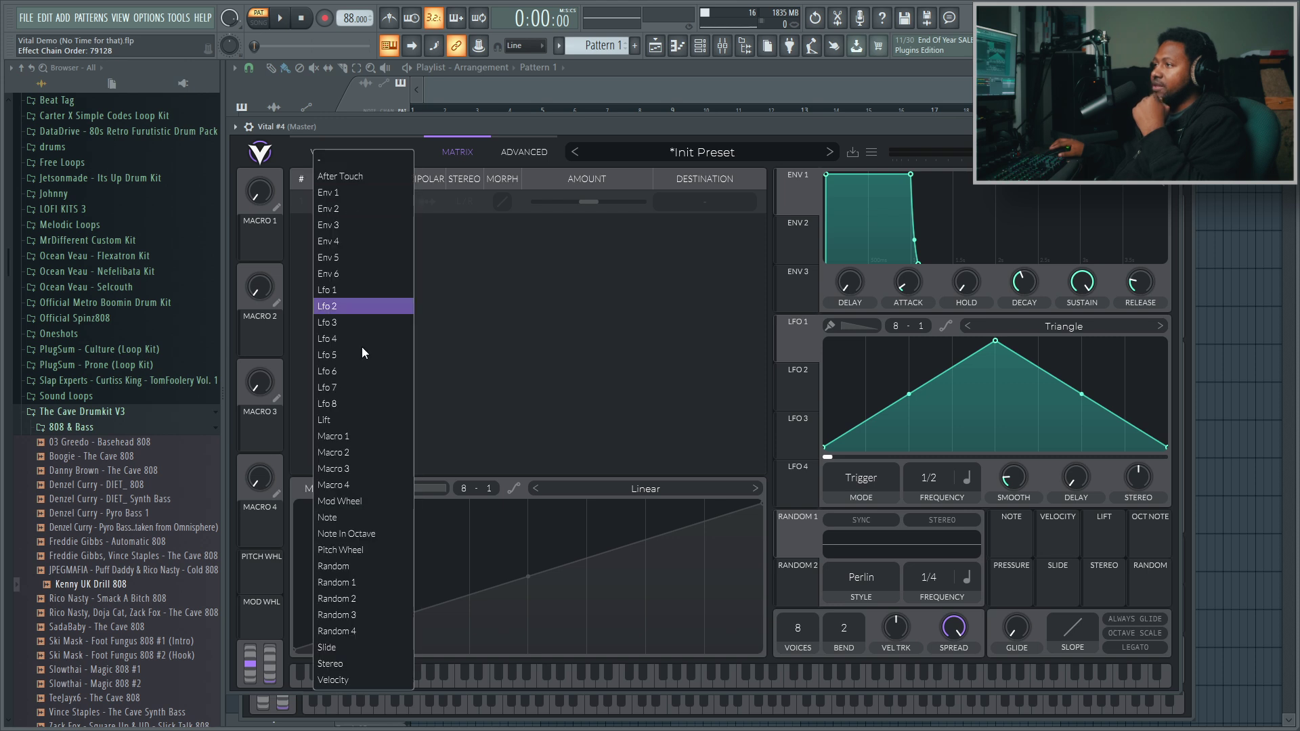
click(476, 231)
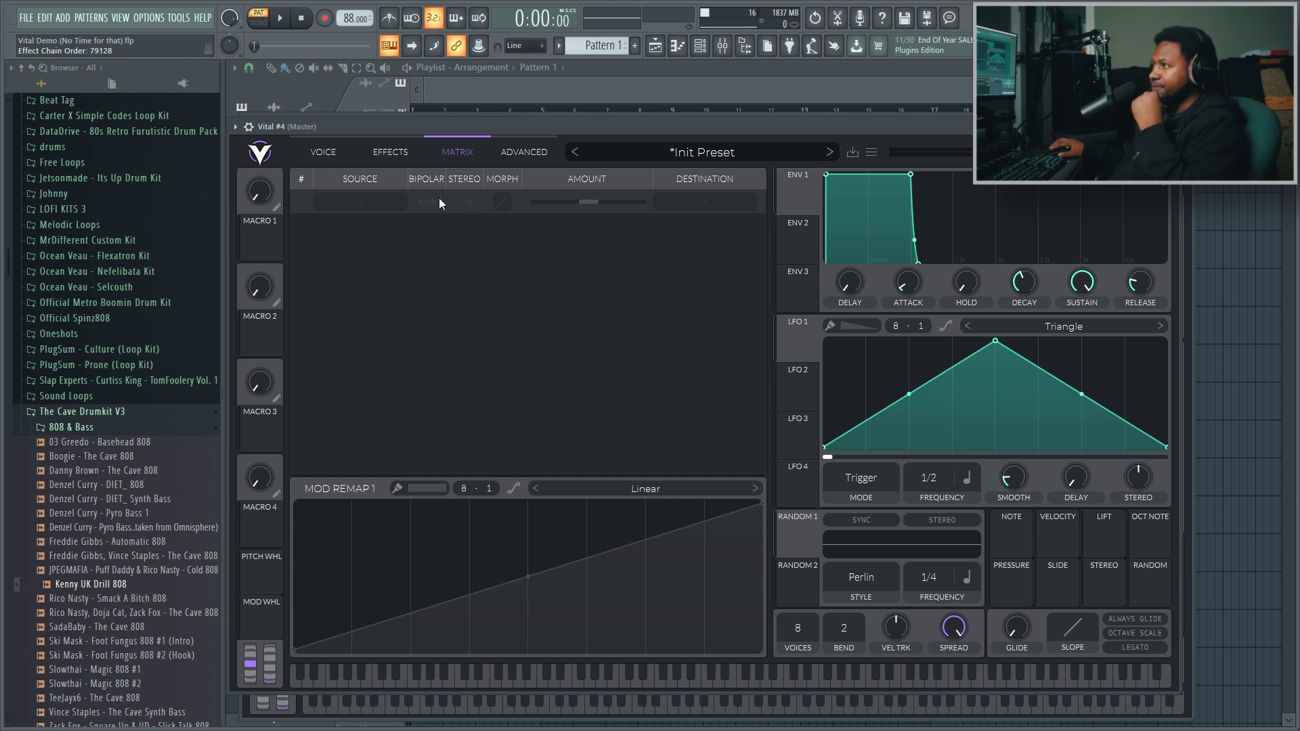
click(361, 202)
click(375, 236)
click(709, 203)
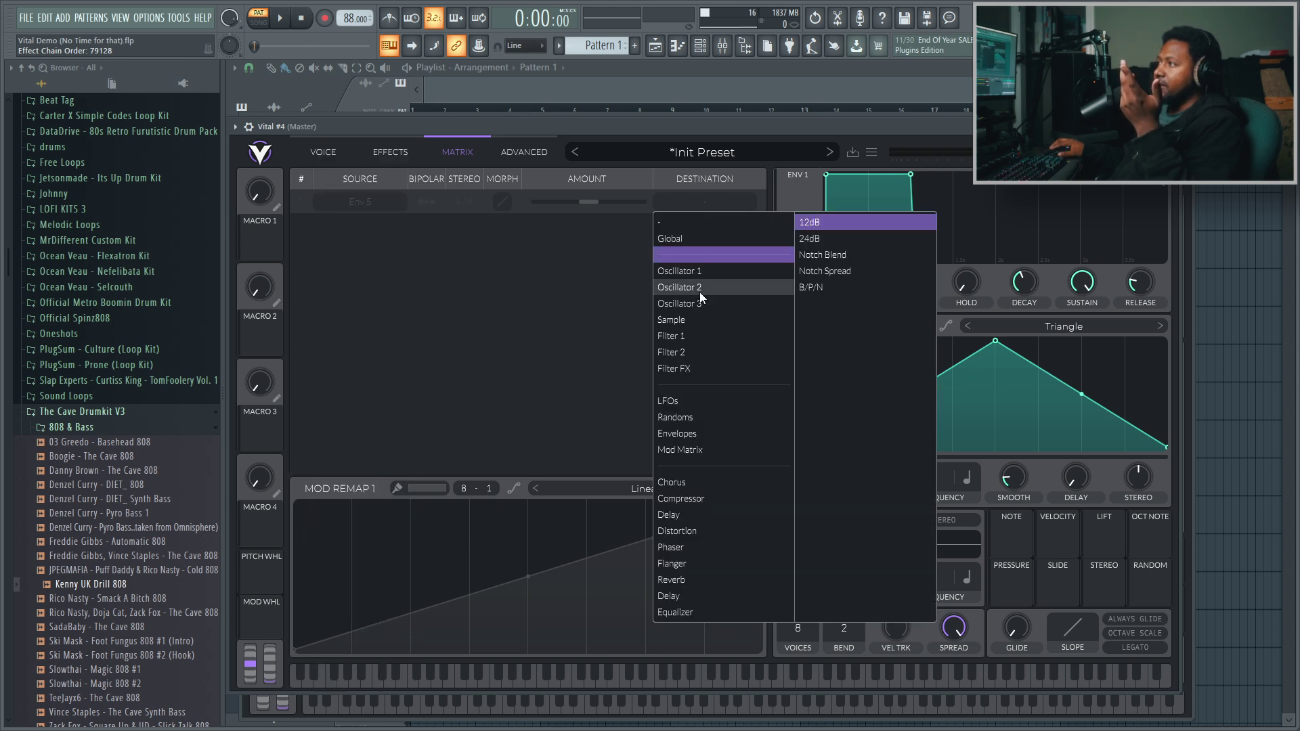
click(853, 219)
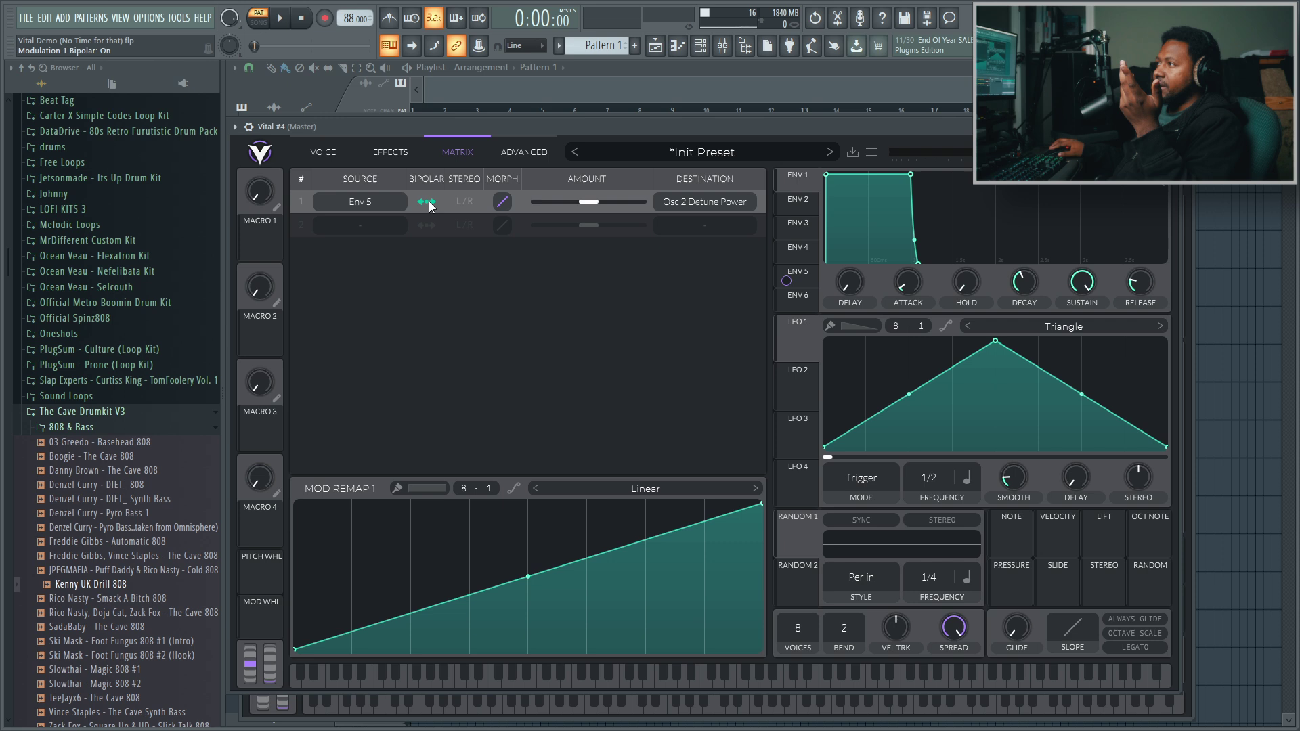
drag(787, 281, 779, 302)
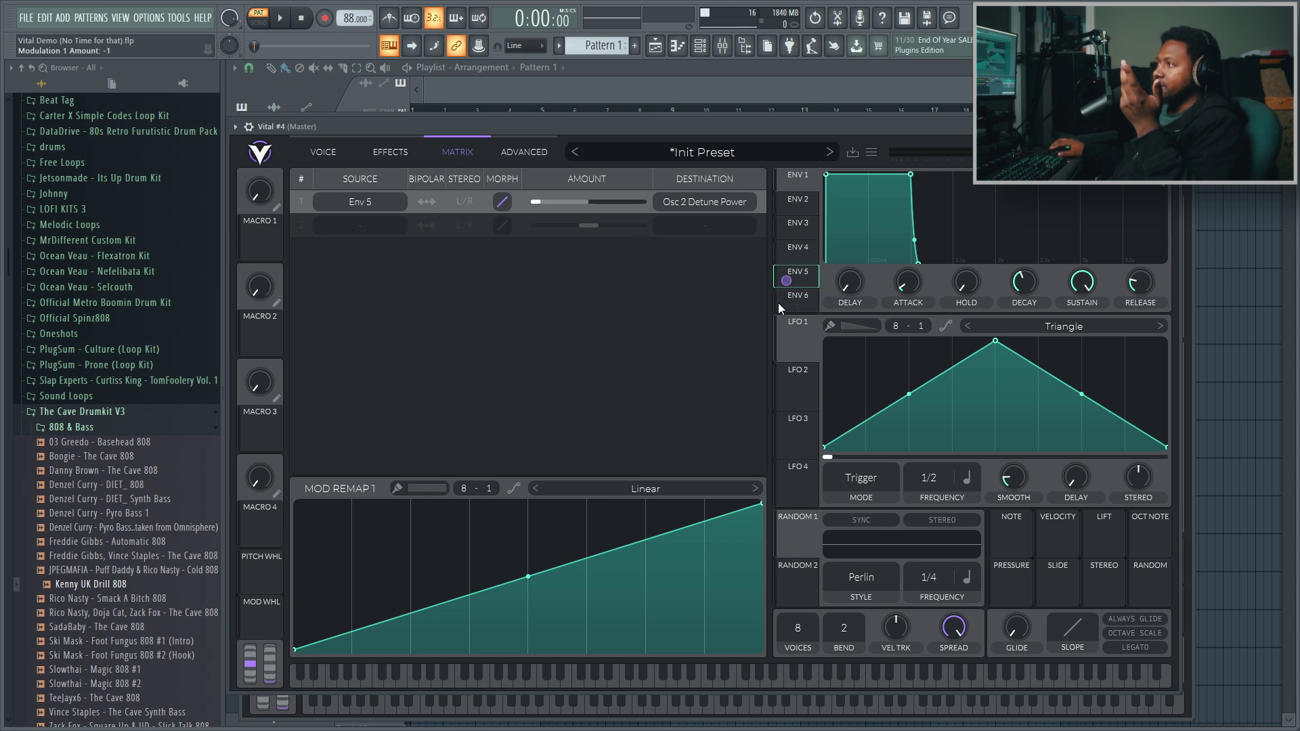
Show the ADVANCED page with 2x oversampling, Round Robin priority and Kill voice override.
click(526, 155)
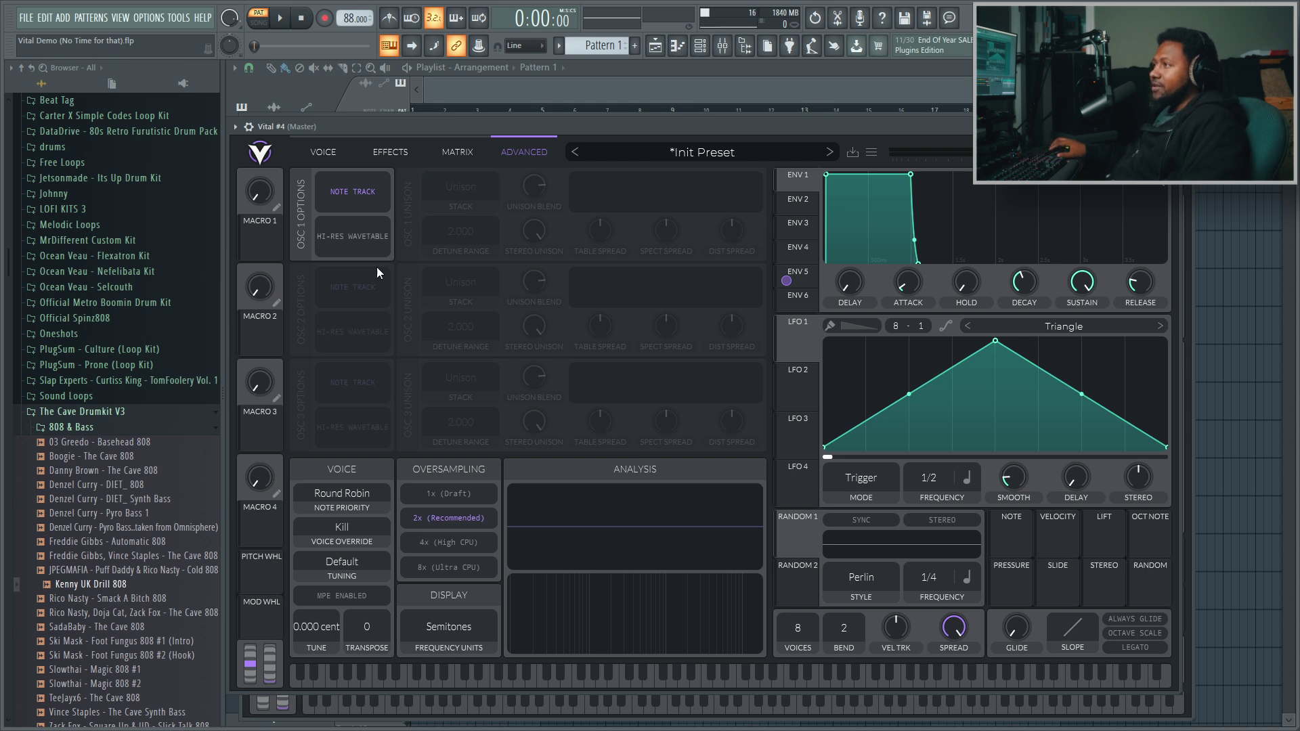
Open the preset browser and scroll its folder list down and back to the top.
click(703, 153)
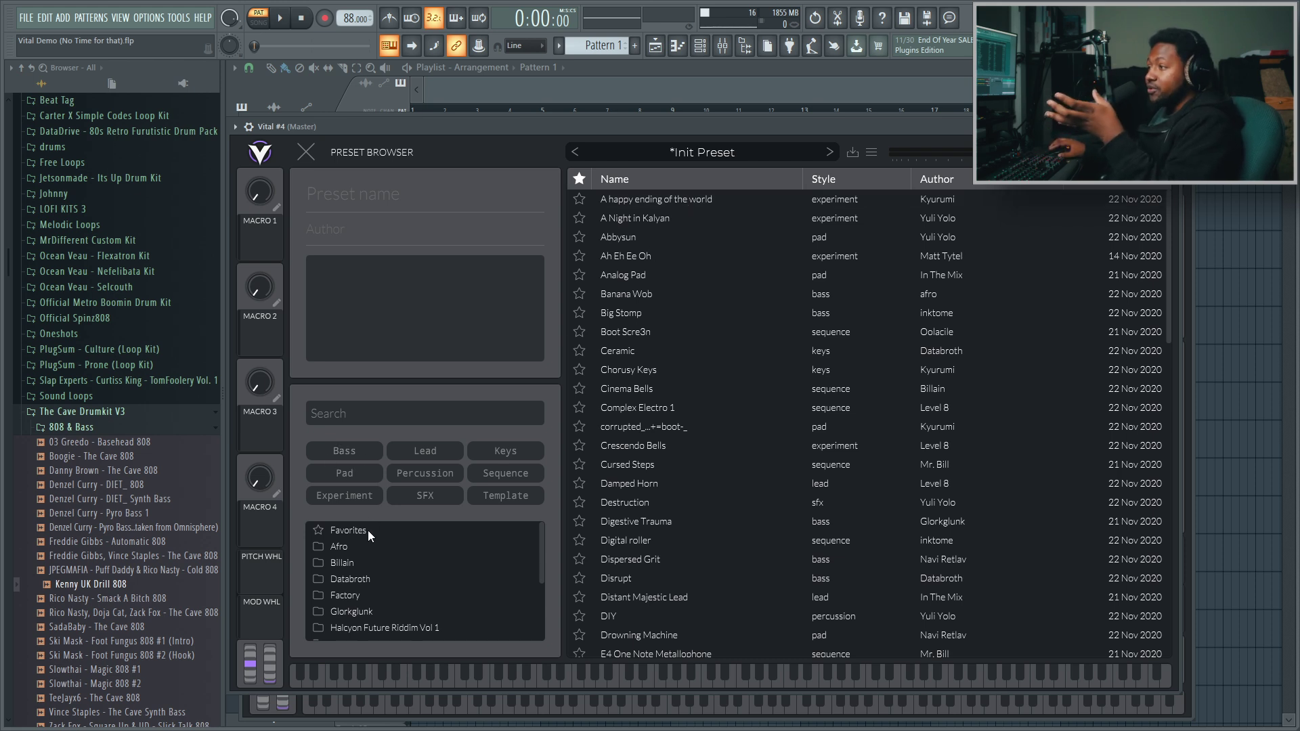
scroll(383, 576, down, 3)
scroll(389, 582, down, 1)
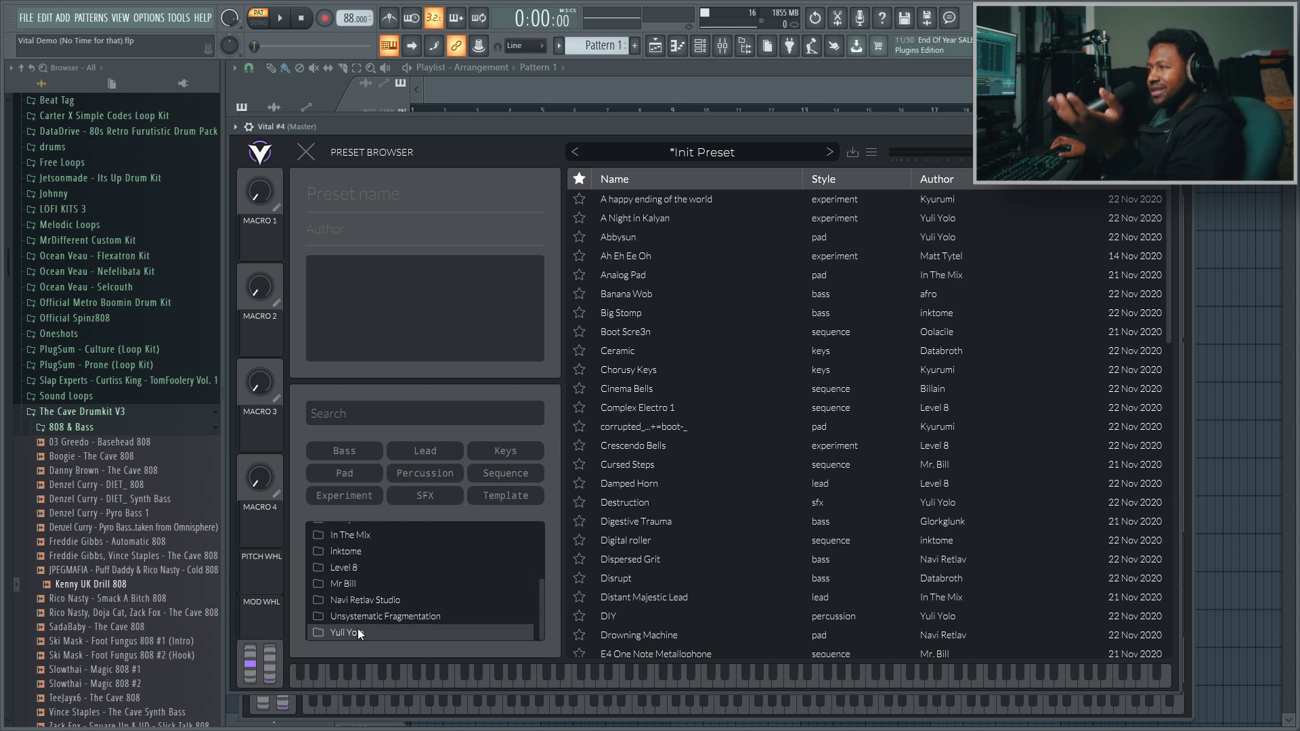
scroll(384, 576, up, 1)
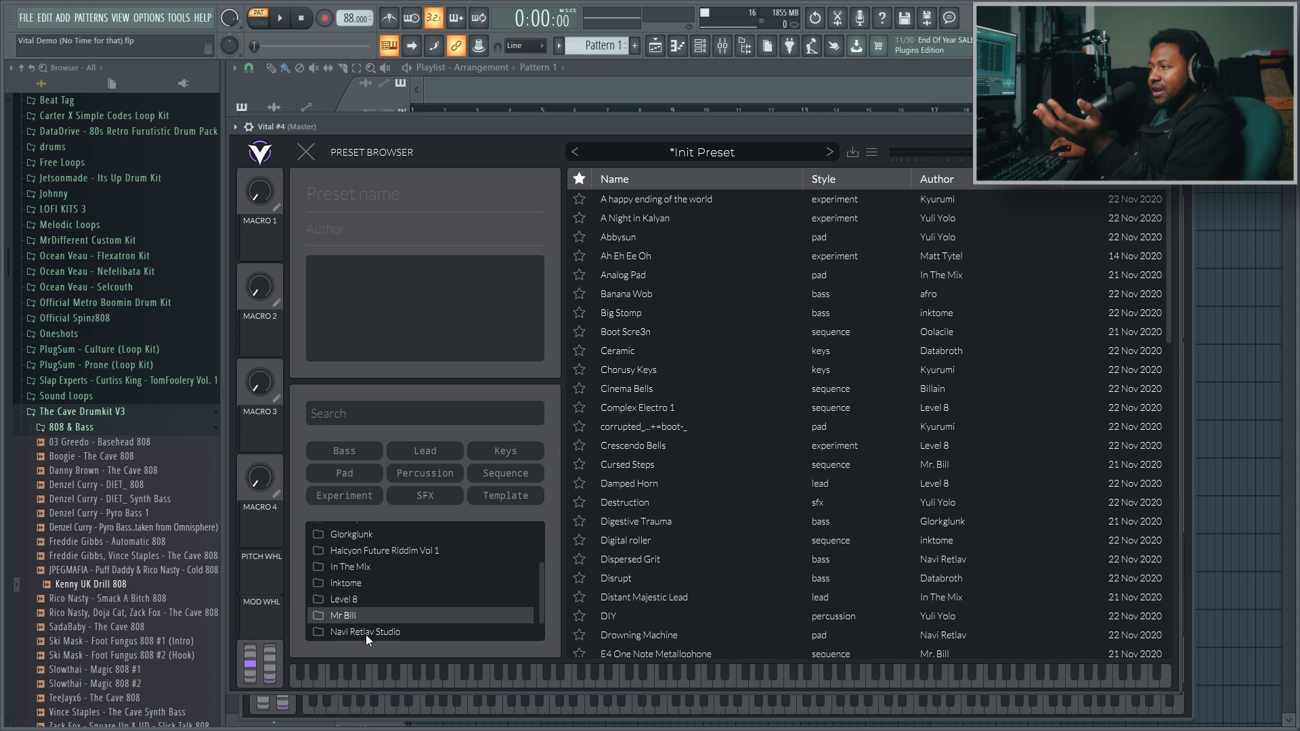
scroll(366, 626, down, 1)
scroll(386, 598, up, 4)
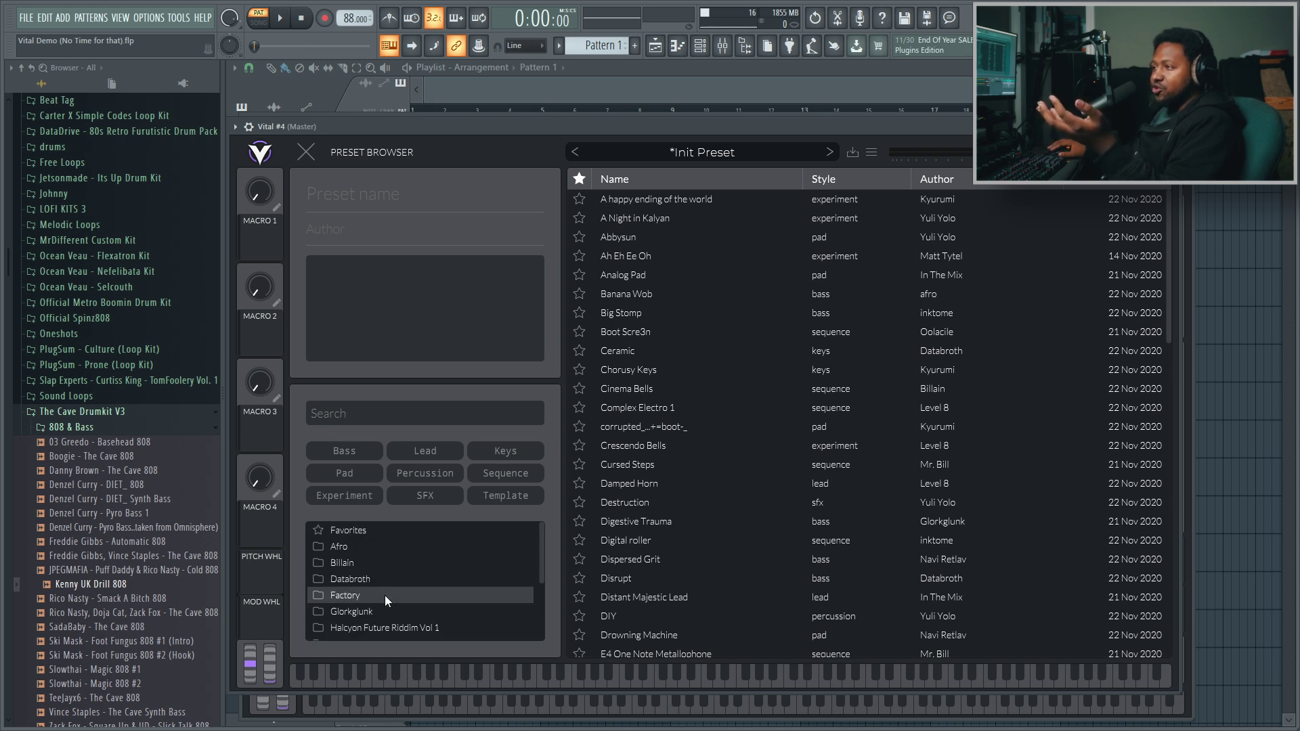
Filter to Keys presets, audition Ceramic and Keystation, then load 'Piano from the yard sale'.
click(490, 451)
click(651, 201)
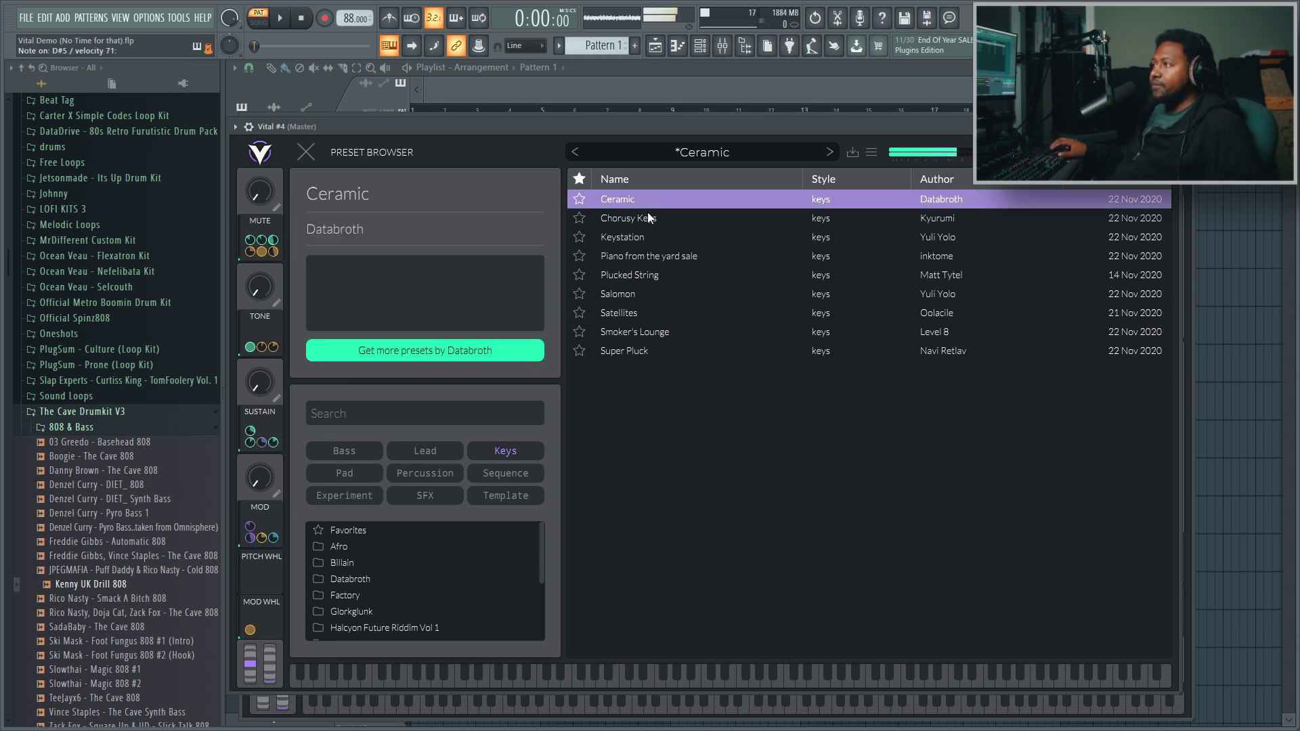
click(648, 238)
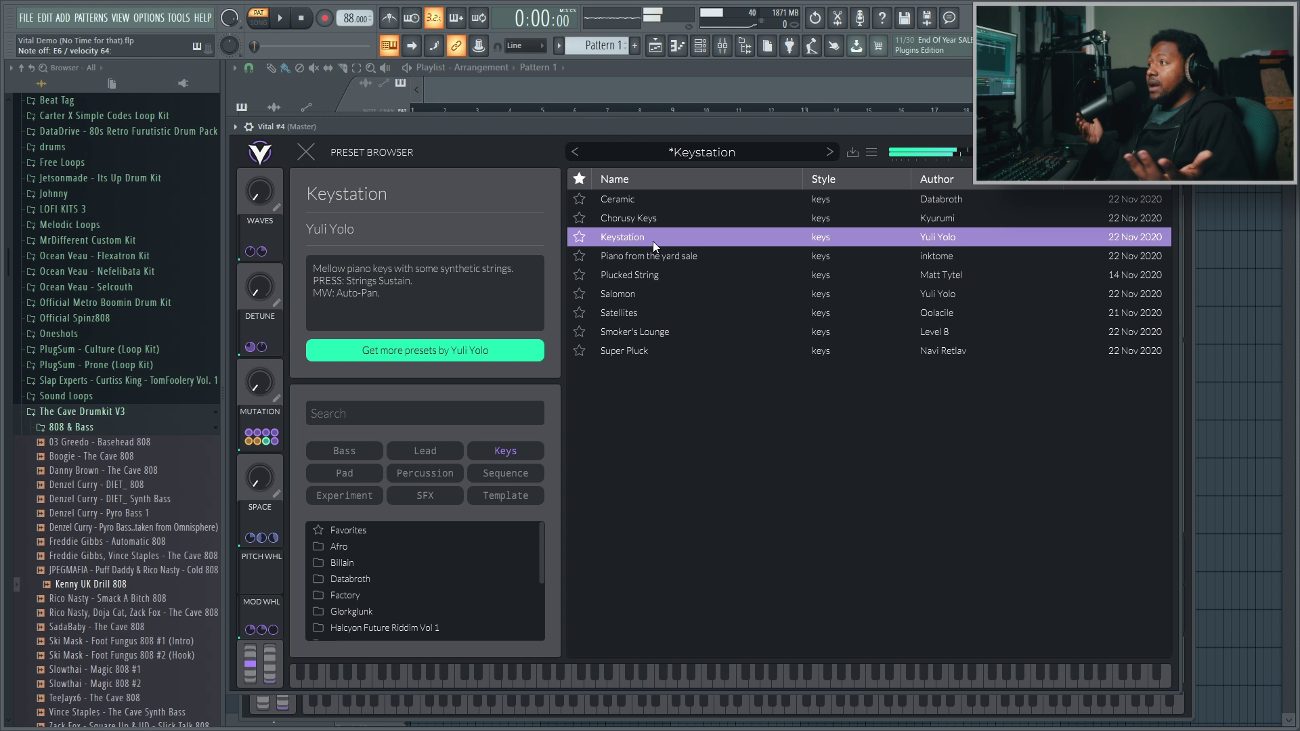
click(643, 255)
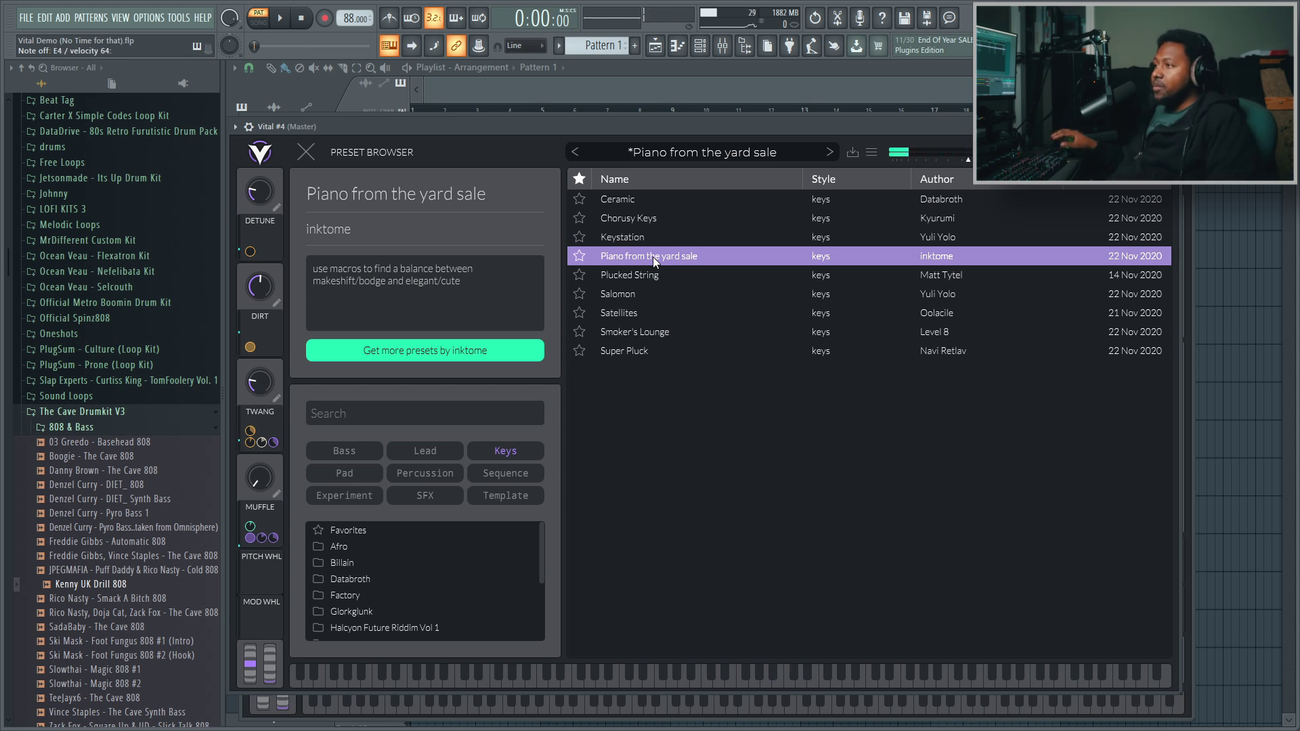
Filter to Pad presets and audition Drowning Machine and Honk Wub.
click(351, 474)
click(661, 288)
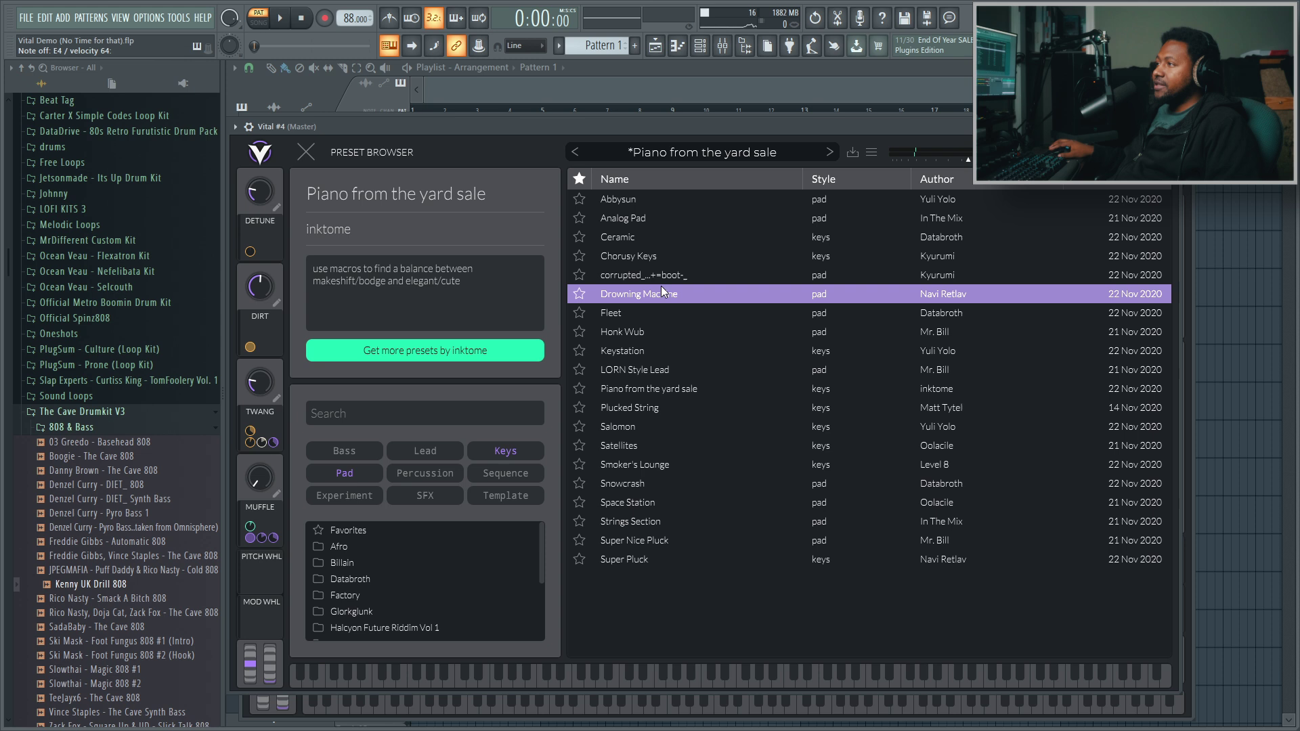
click(533, 451)
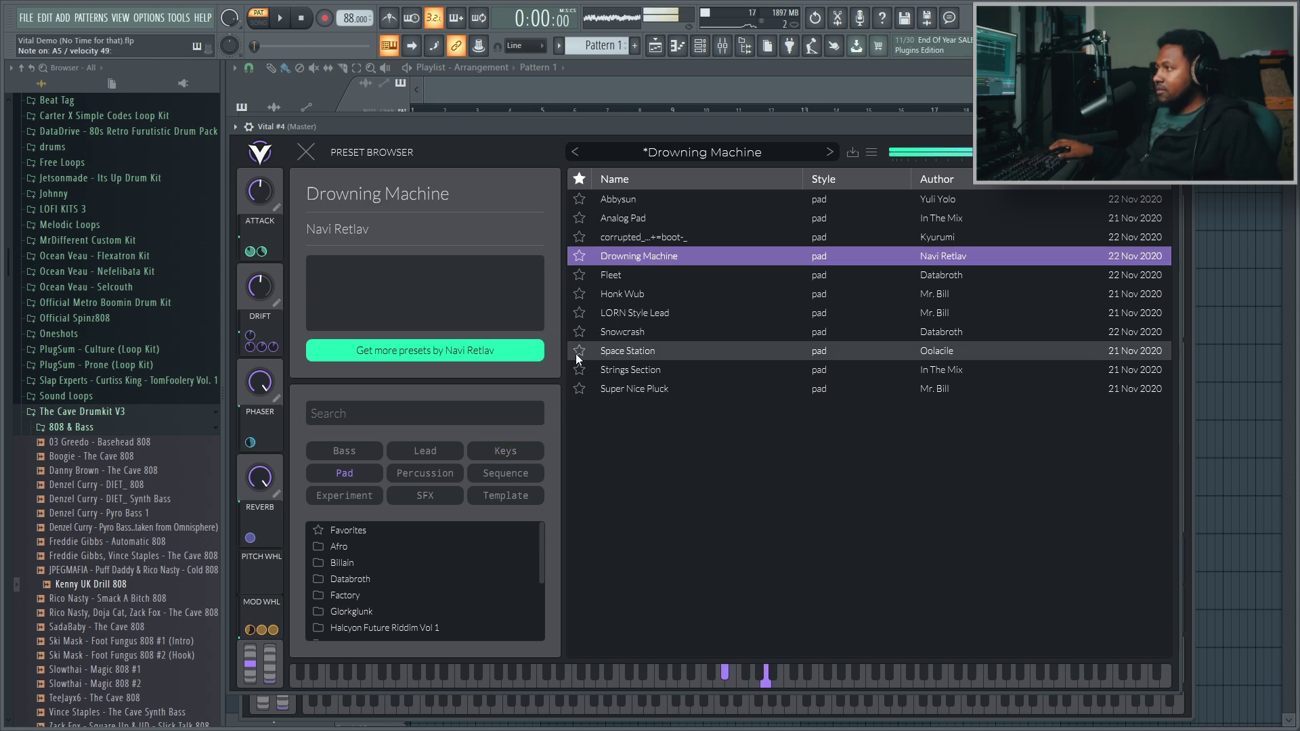
click(628, 298)
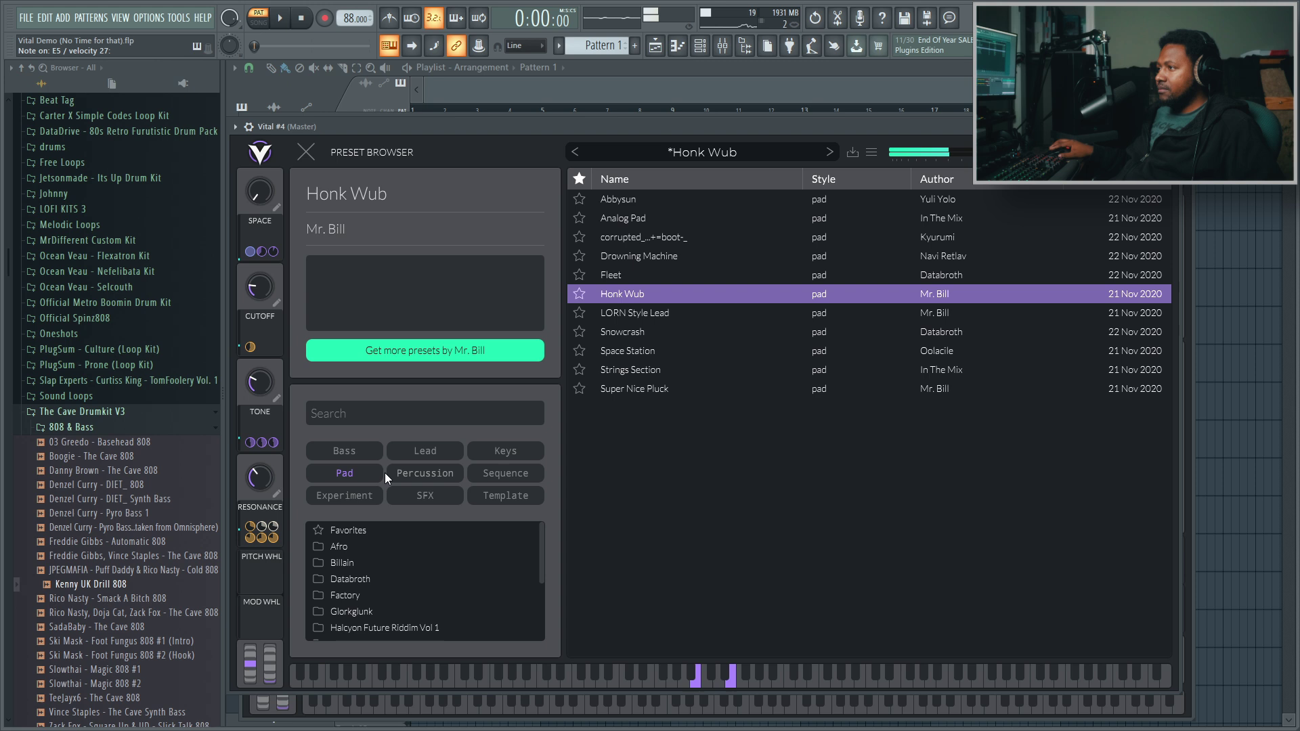
Switch the filter to Bass and audition FM Mode, Random Amp Growl and Jupiter Bass.
click(338, 472)
click(344, 456)
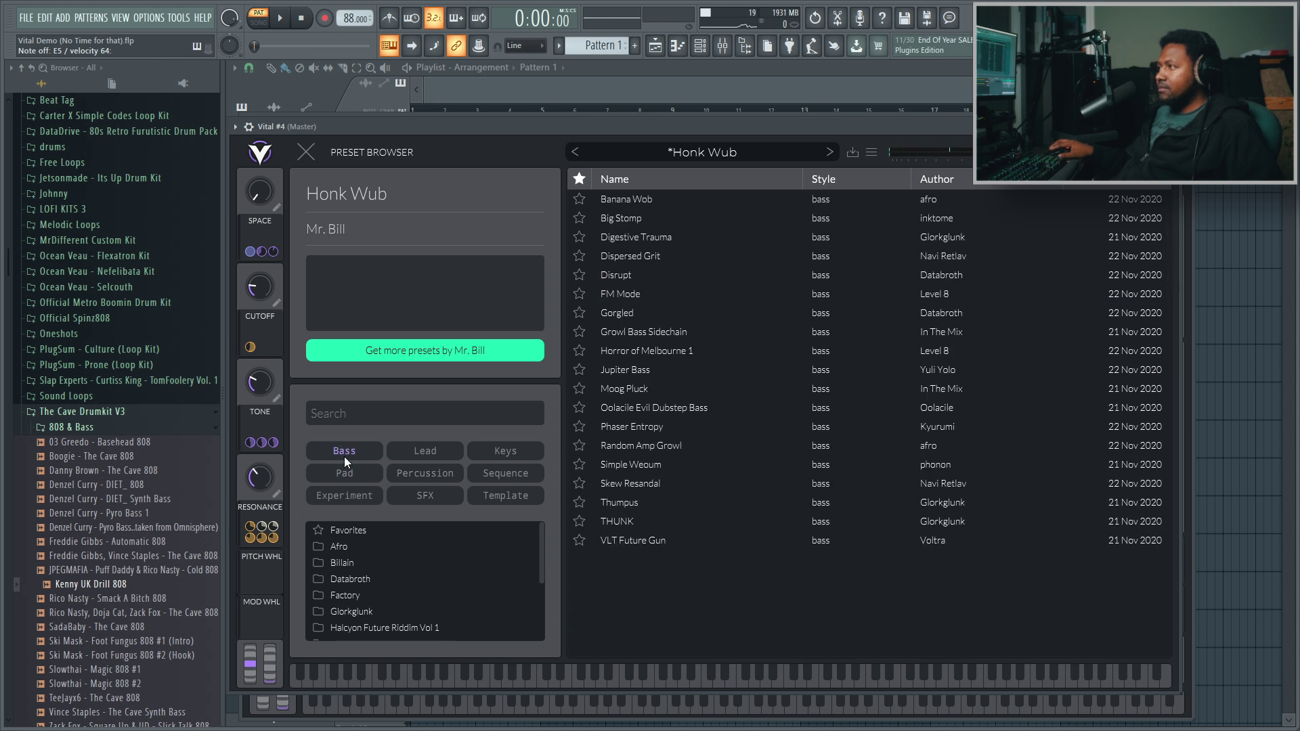
click(647, 296)
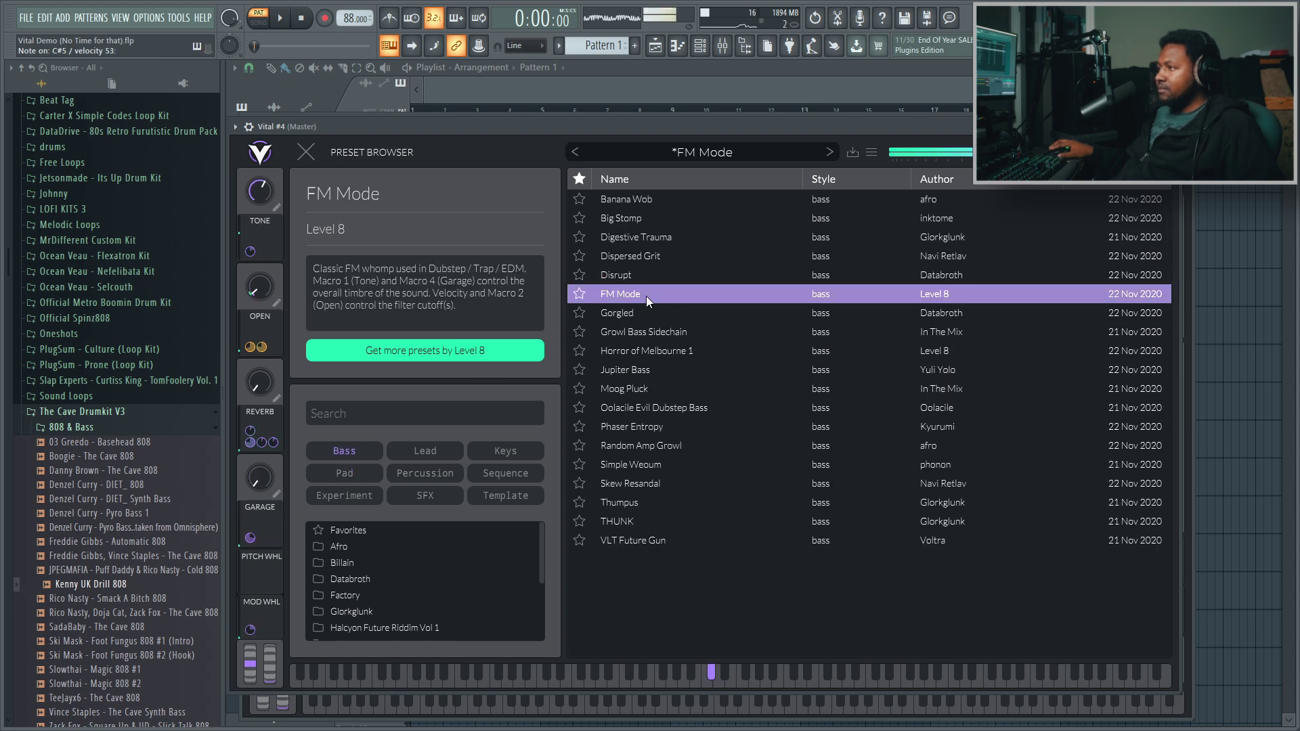
click(598, 448)
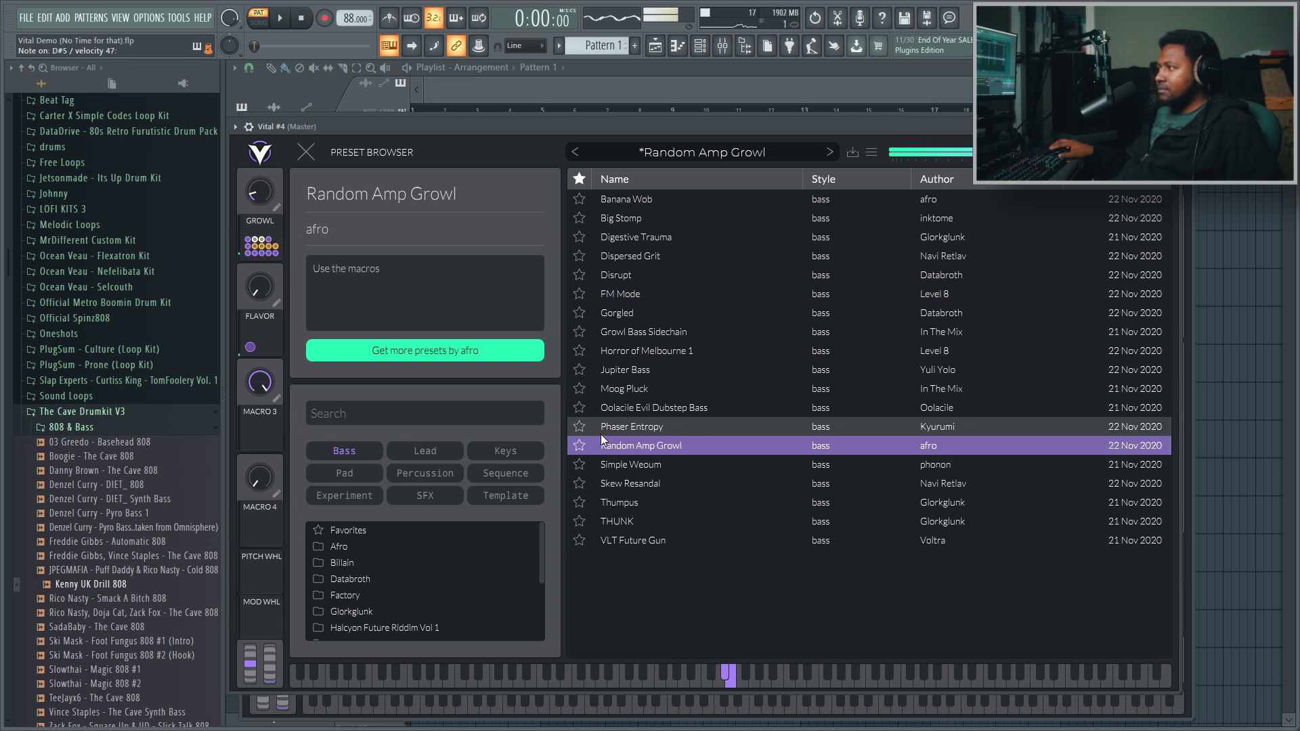
click(654, 369)
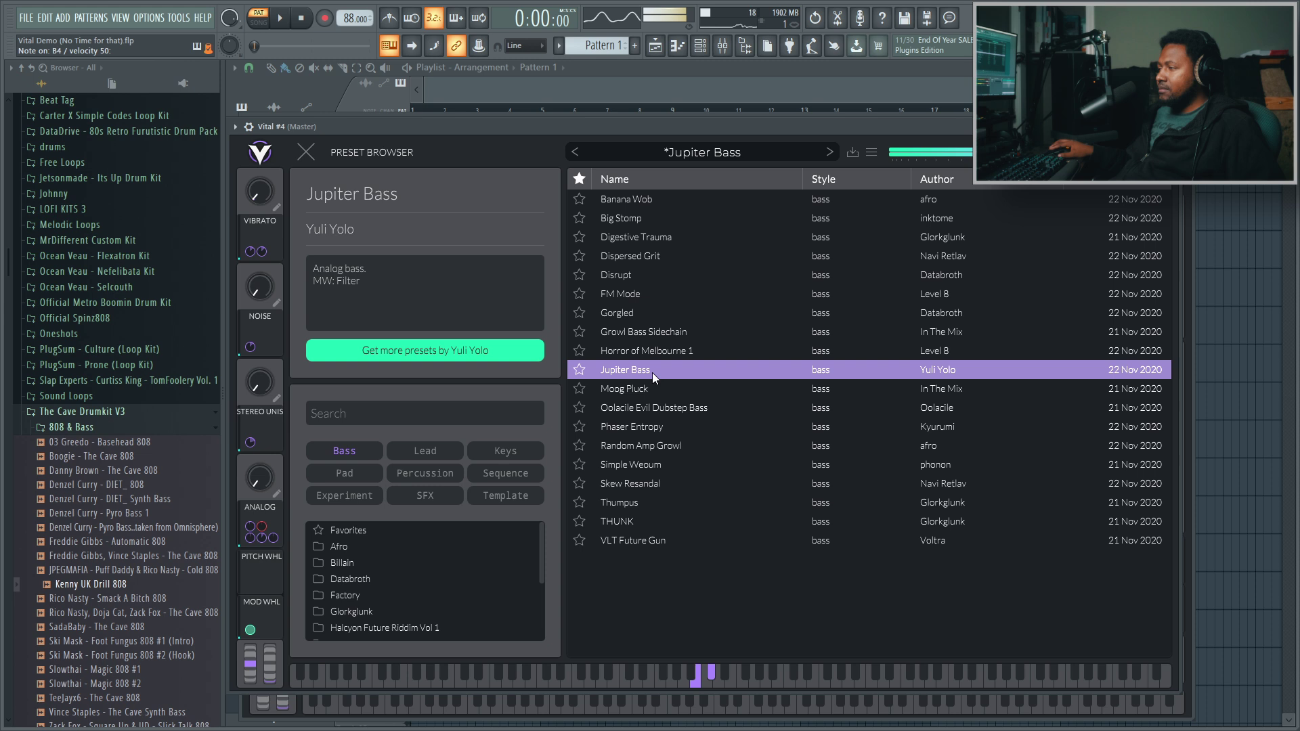
Switch the filter back to Keys and load the Keystation preset.
click(357, 452)
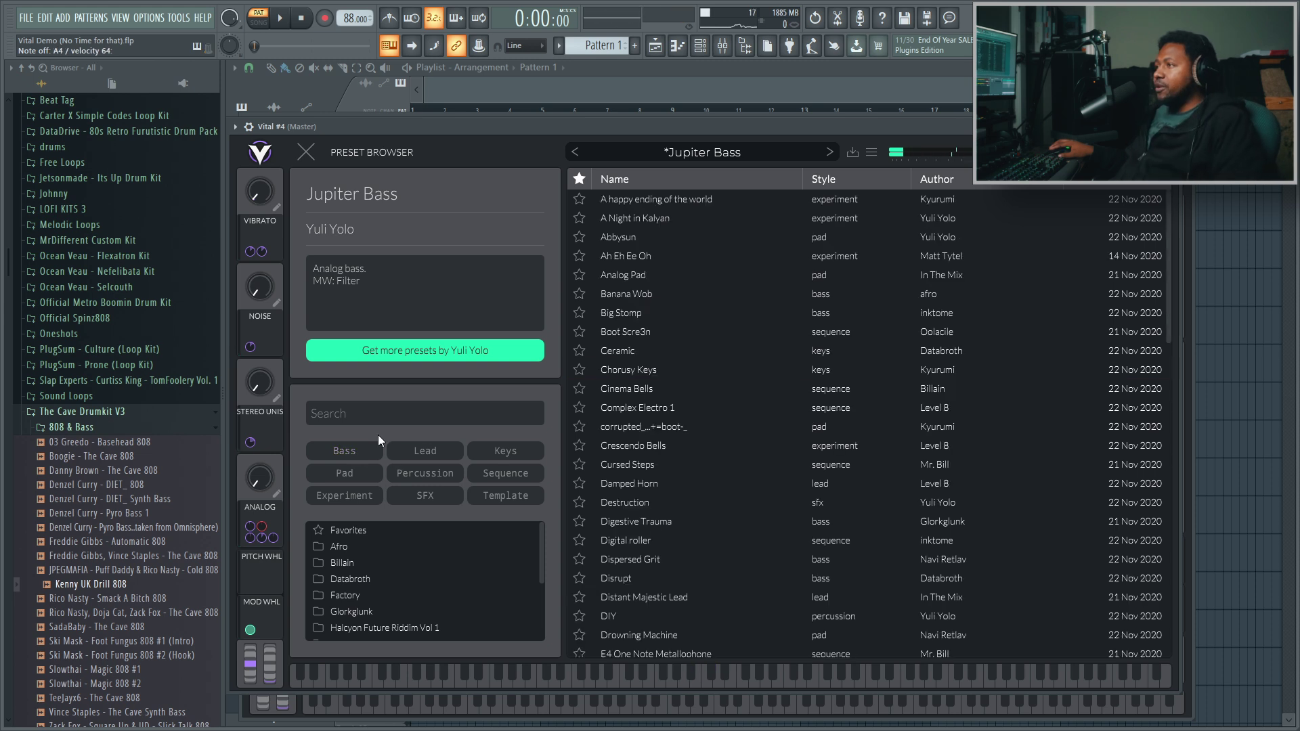
click(501, 455)
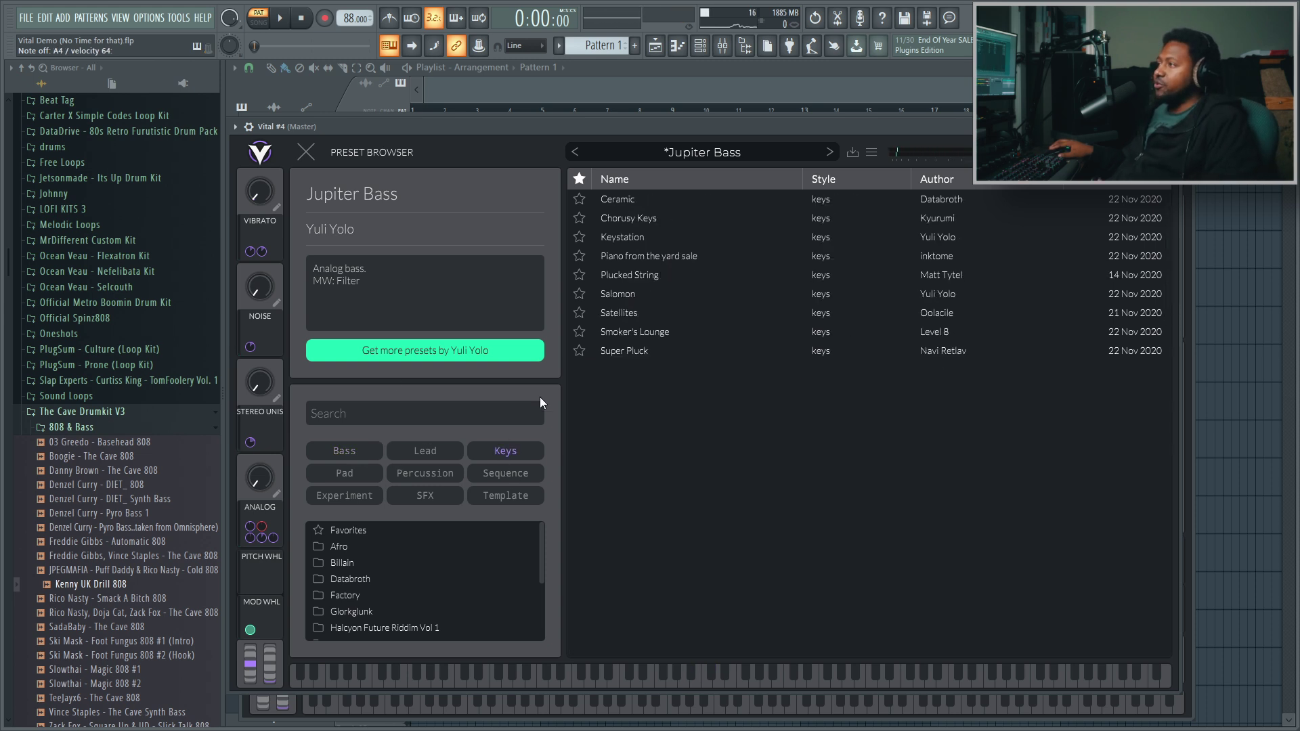
click(631, 238)
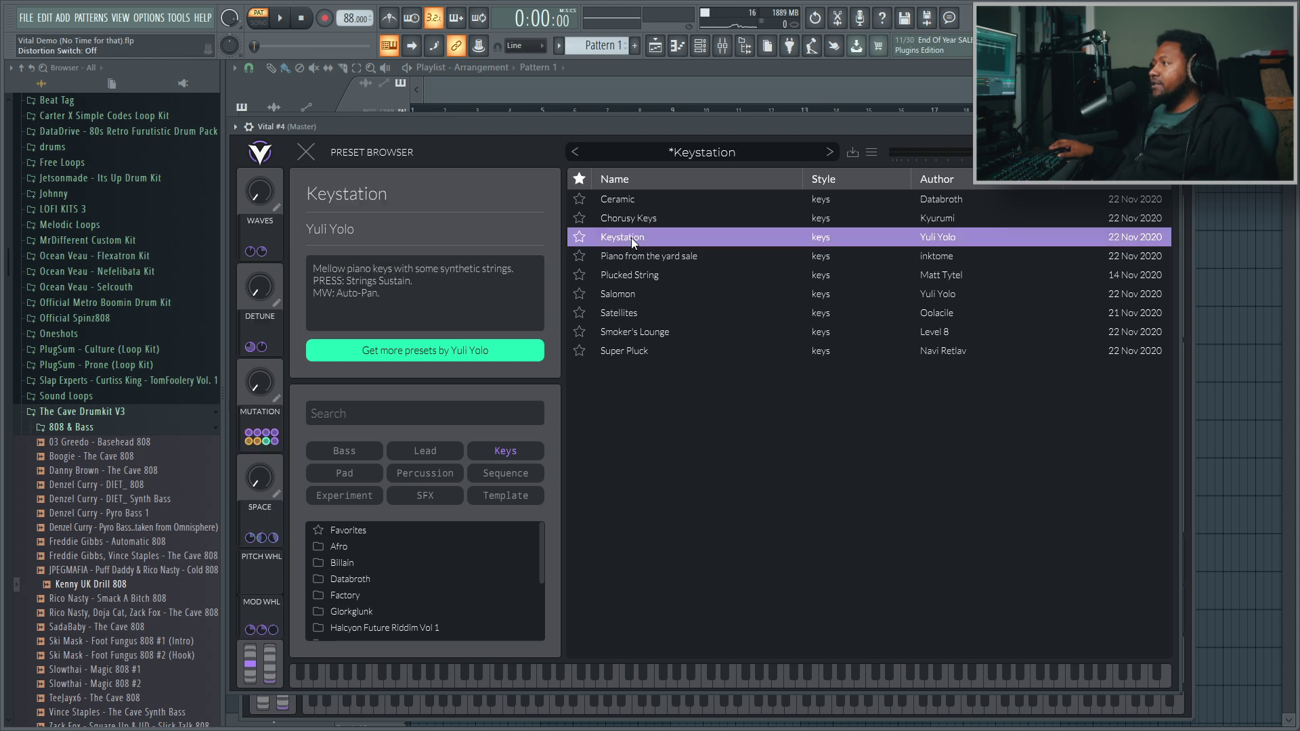
Close the preset browser, show Keystation's oscillators and filters on the Voice page, and view the About panel.
click(306, 151)
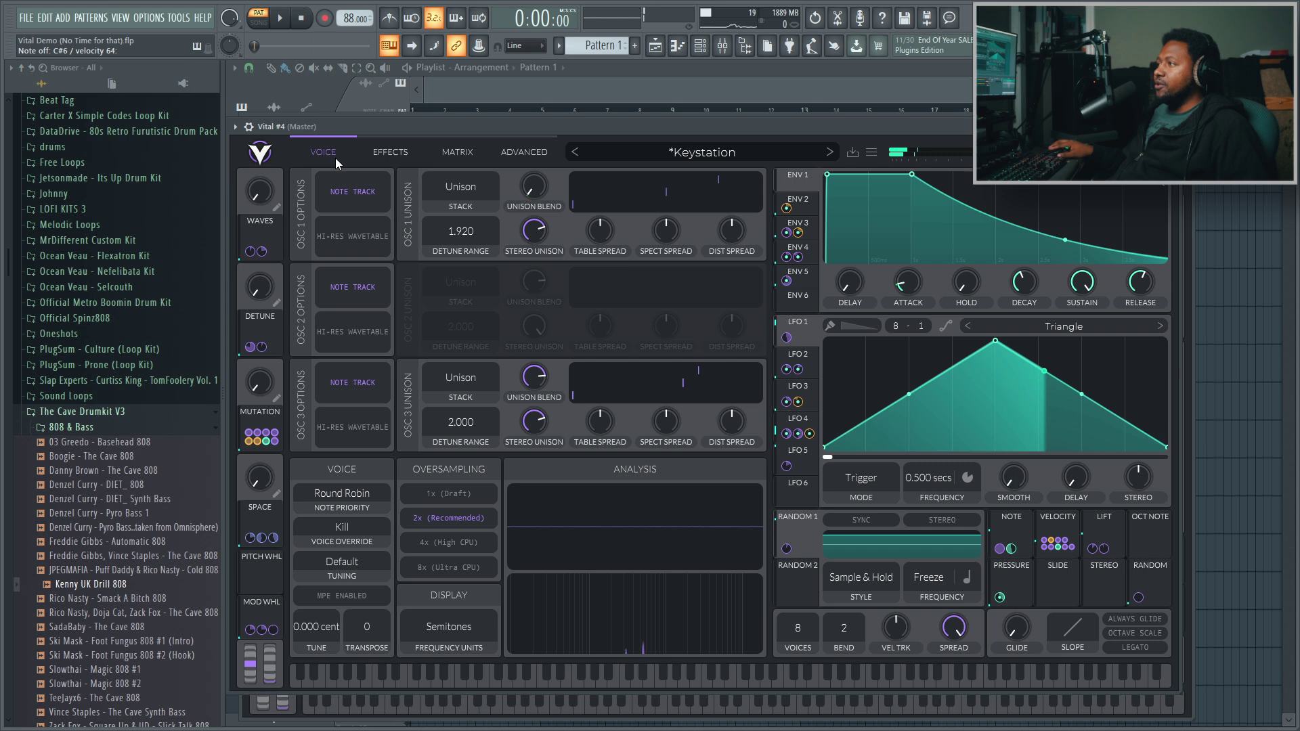
click(335, 158)
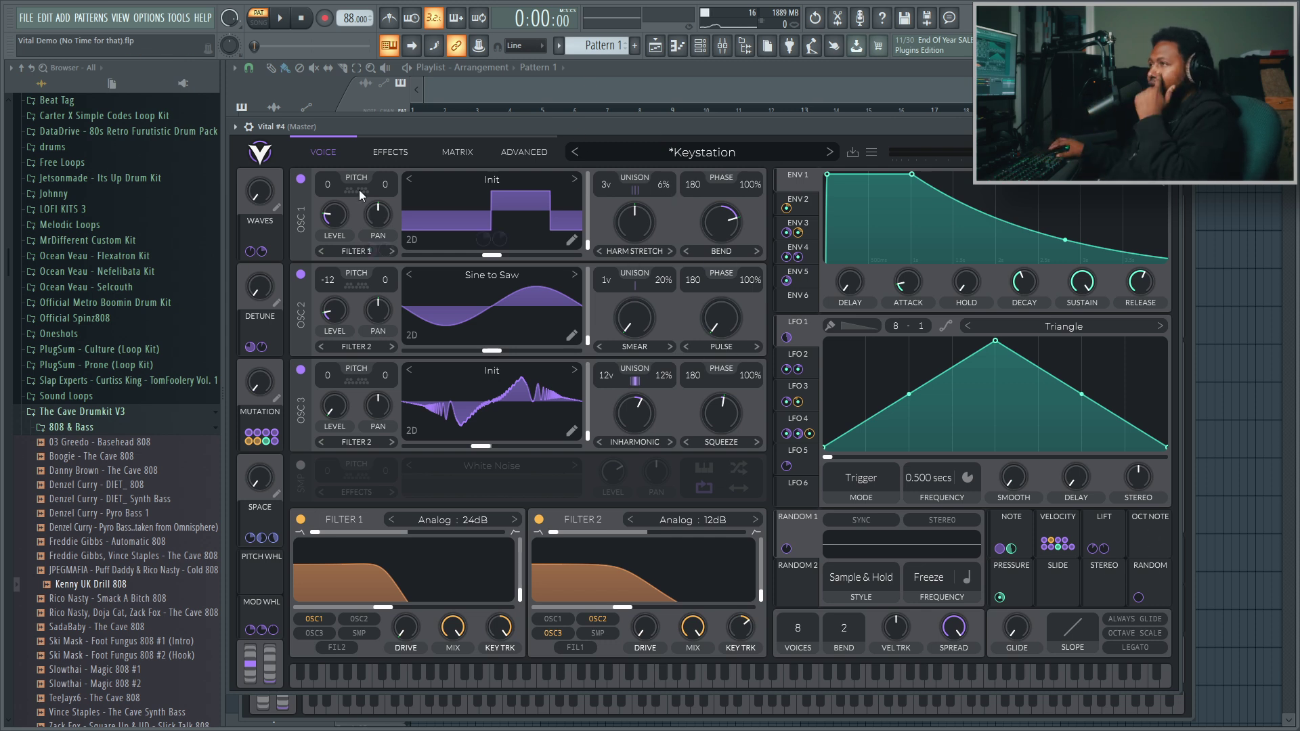
click(265, 155)
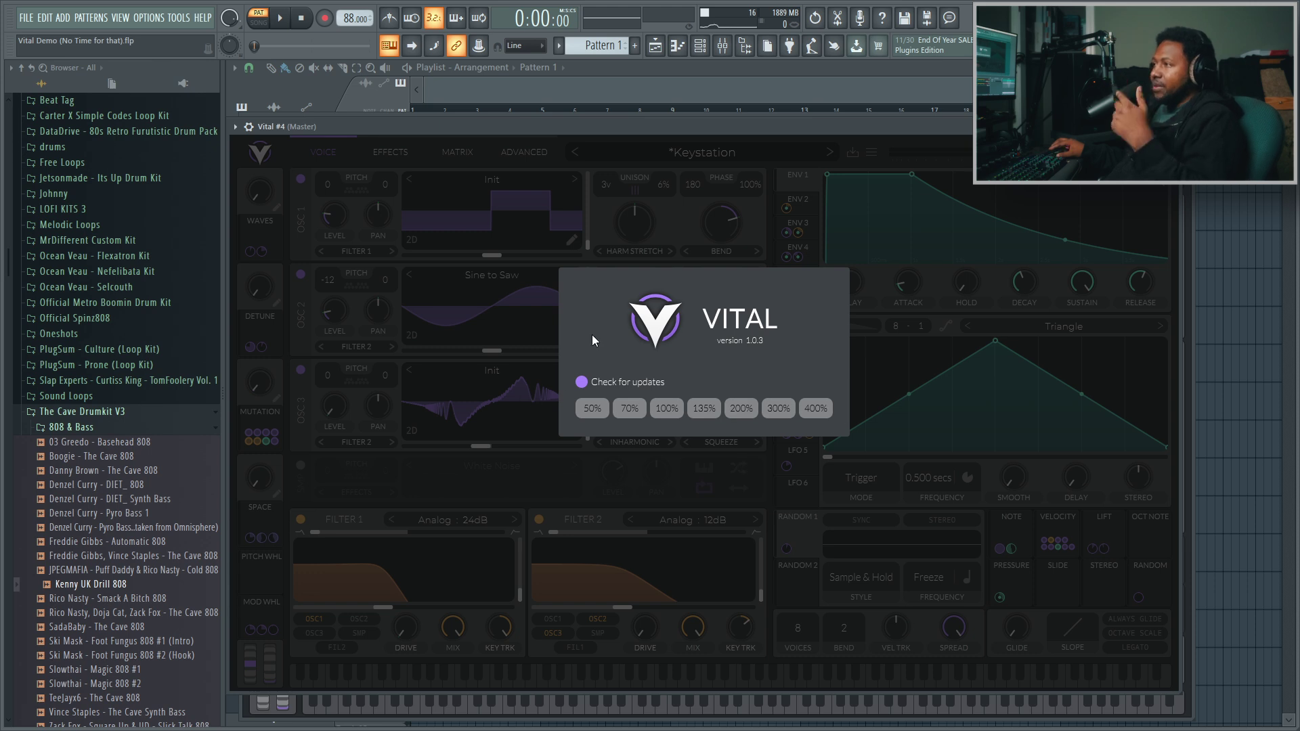
click(302, 150)
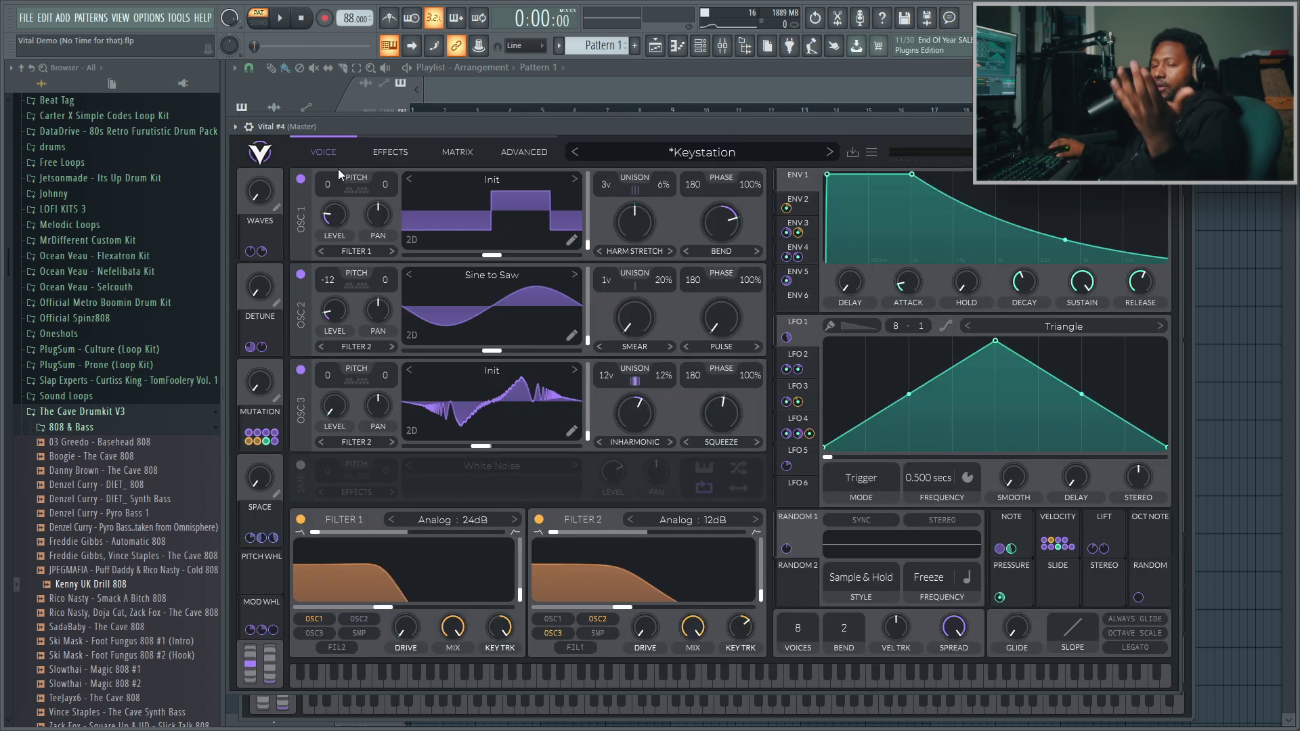